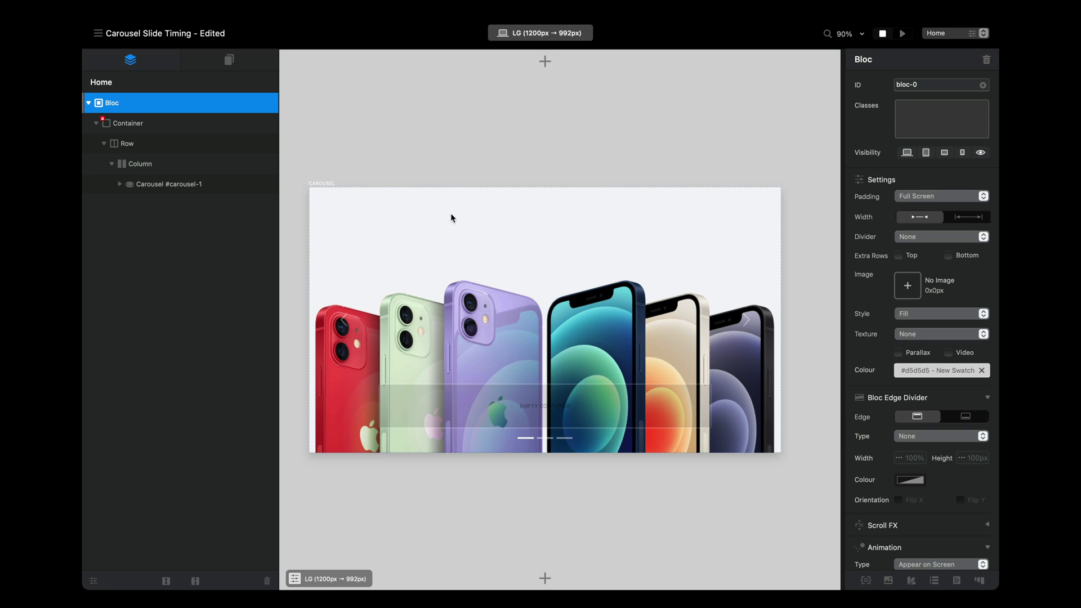
# Select Carousel #carousel-1 and view Slides 1–3, each with Duration 2000, ending on Slide 1
pyautogui.click(507, 282)
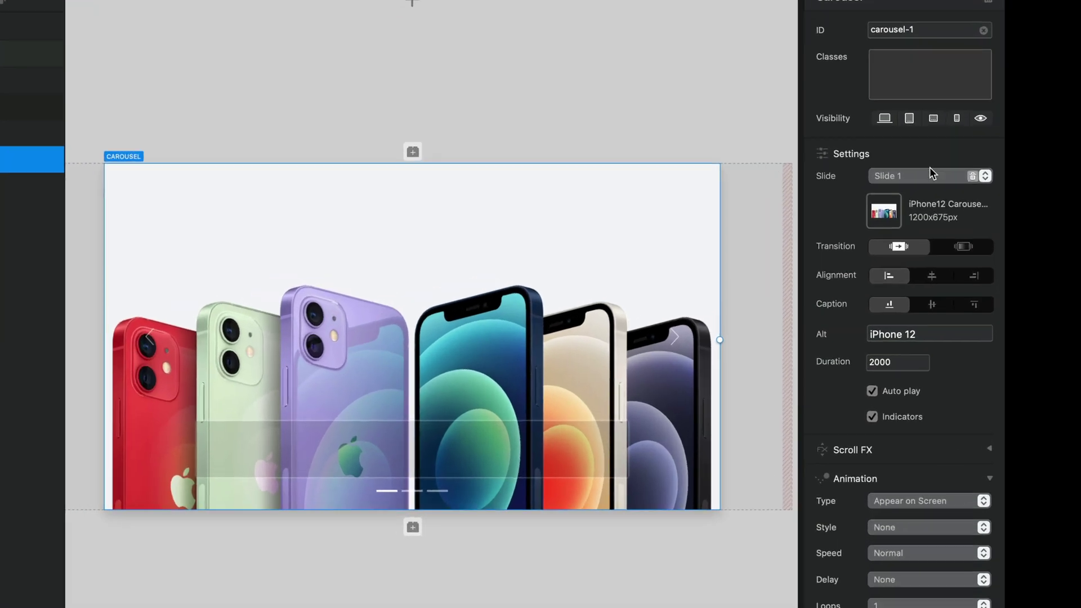
pyautogui.click(930, 172)
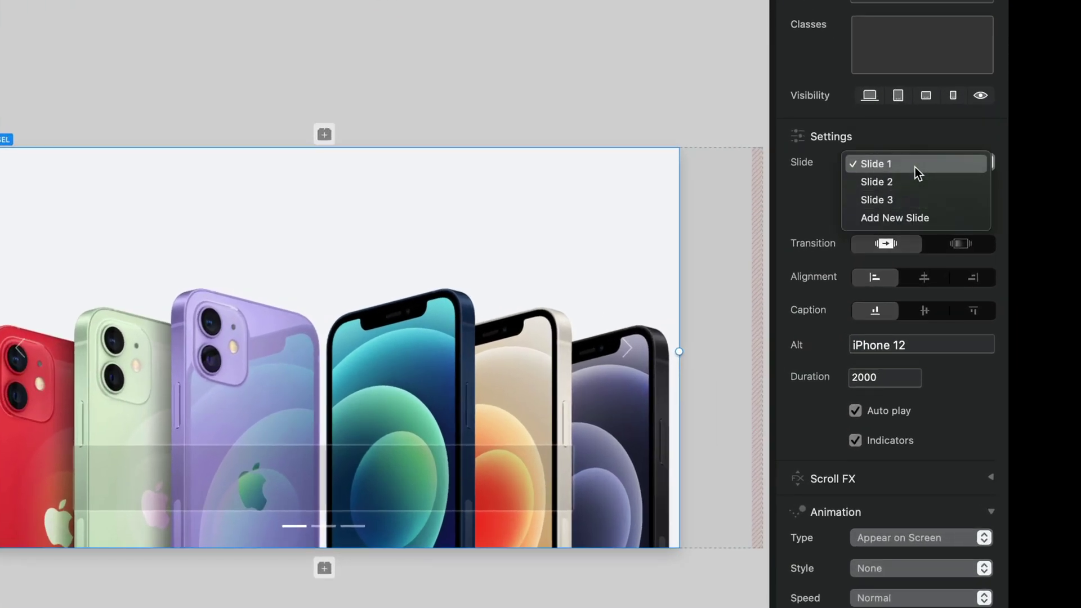
pyautogui.click(910, 180)
pyautogui.click(899, 164)
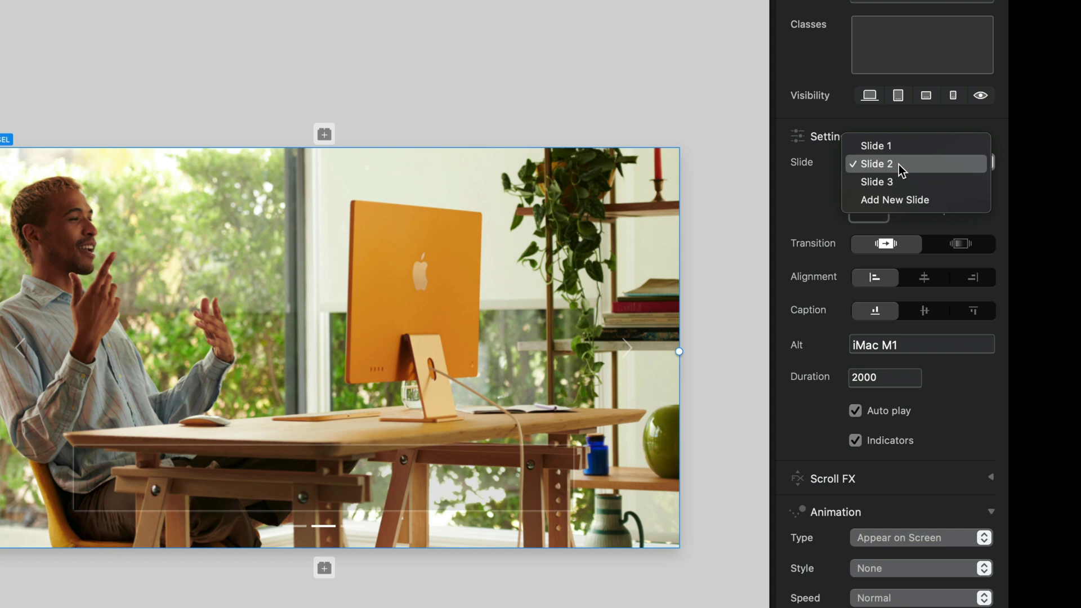
pyautogui.click(899, 179)
pyautogui.click(899, 160)
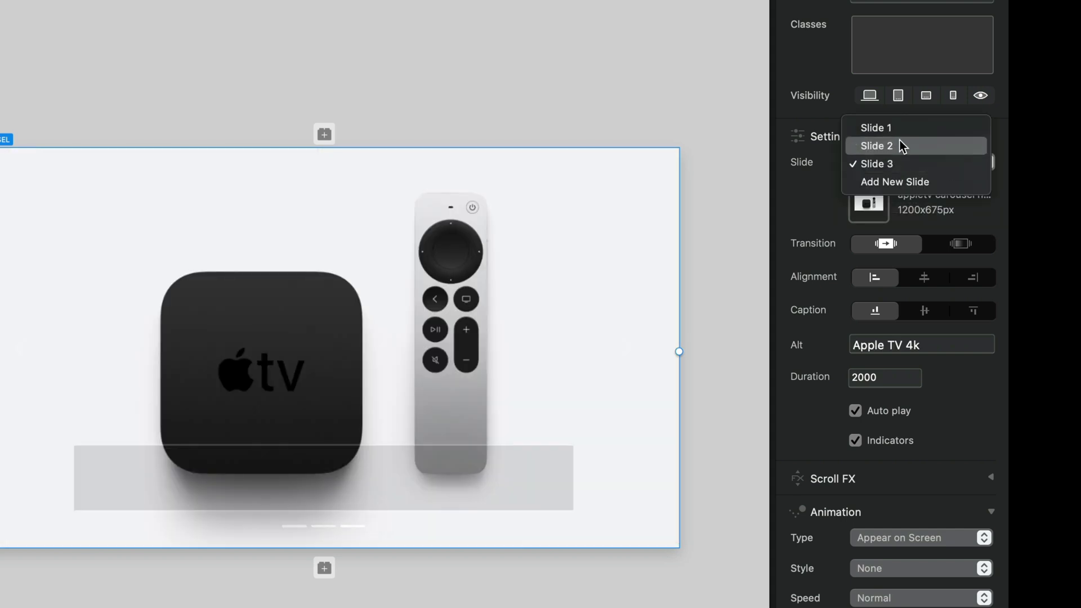
pyautogui.click(901, 131)
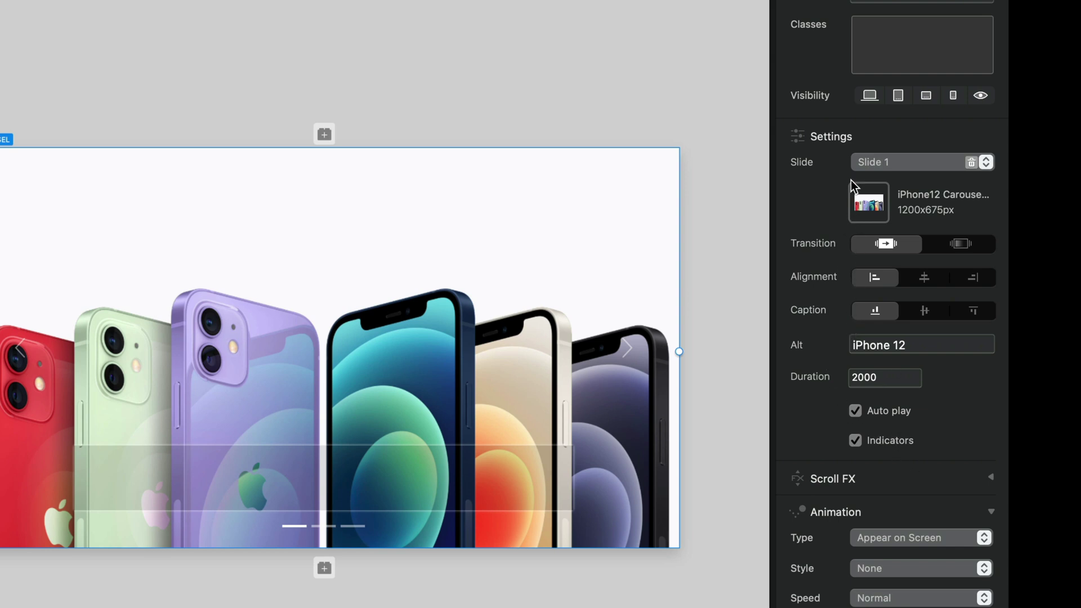
# Cycle through Slides 1–3 again, return to the iPhone slide, and start the live preview
pyautogui.click(877, 163)
pyautogui.click(876, 162)
pyautogui.click(900, 163)
pyautogui.click(897, 181)
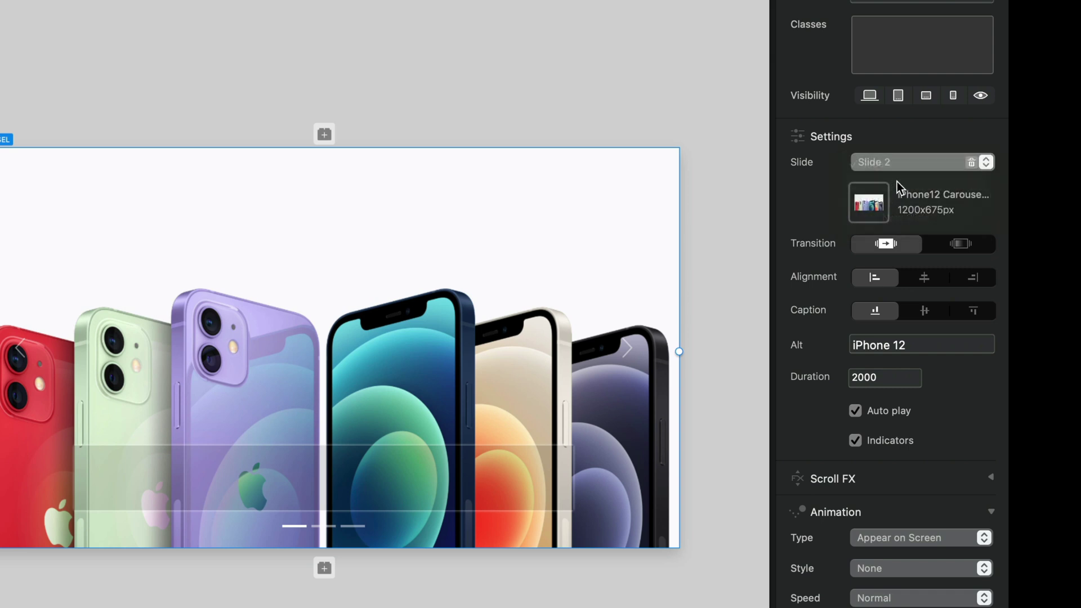
pyautogui.click(900, 167)
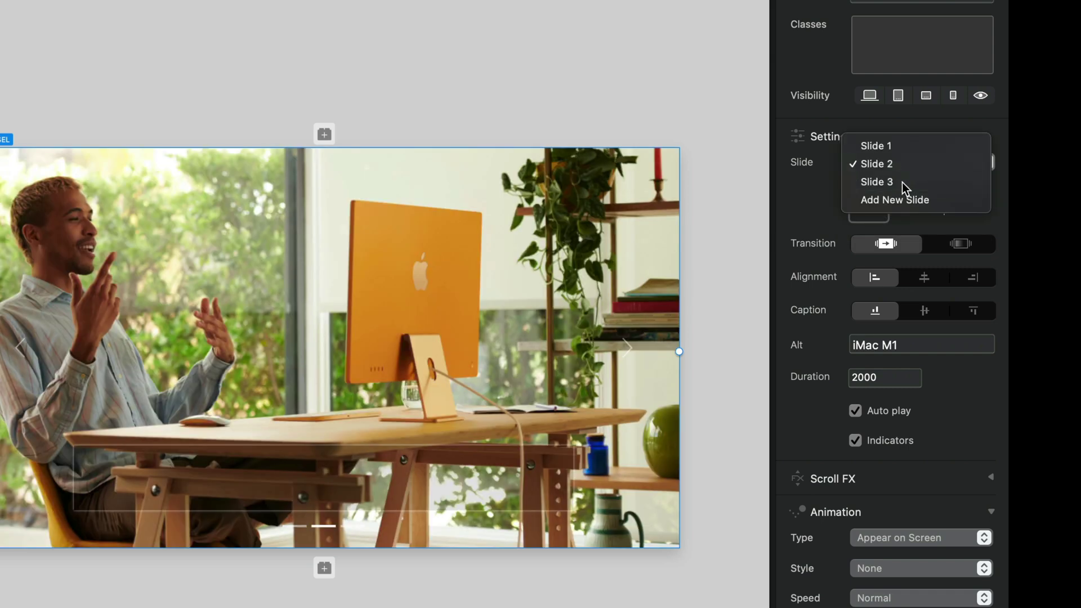
pyautogui.click(902, 183)
pyautogui.click(901, 163)
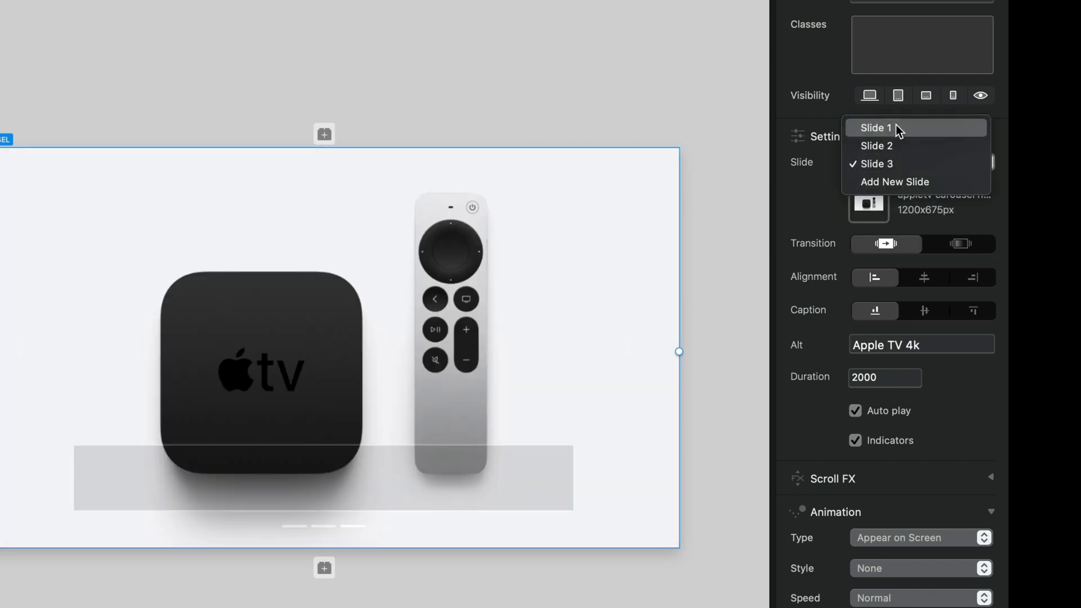
pyautogui.click(897, 129)
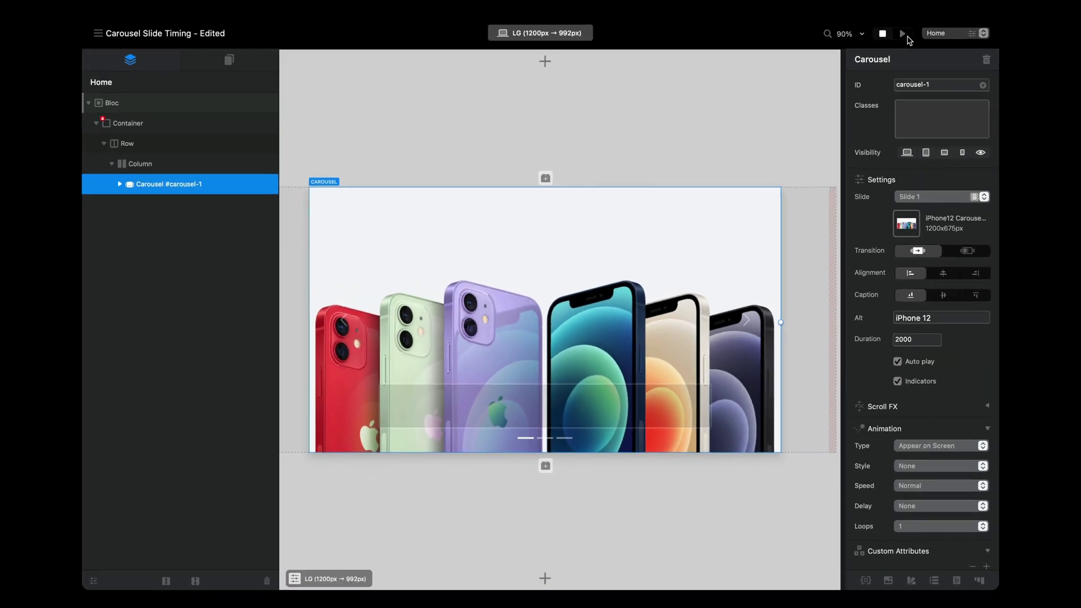
pyautogui.click(903, 34)
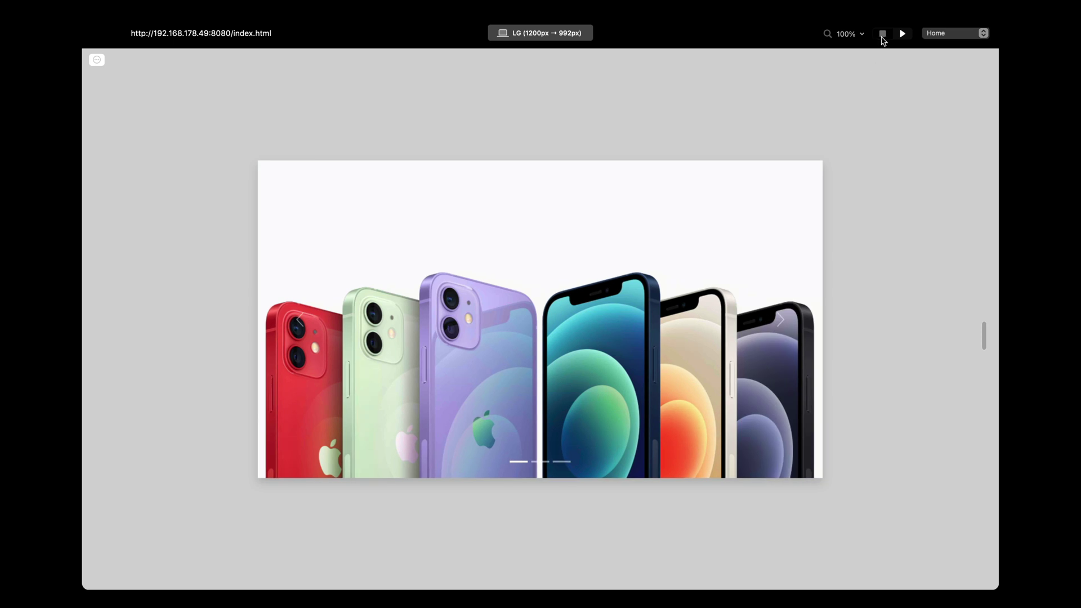
# Stop the live preview after the carousel has cycled and return to the editor
pyautogui.click(883, 34)
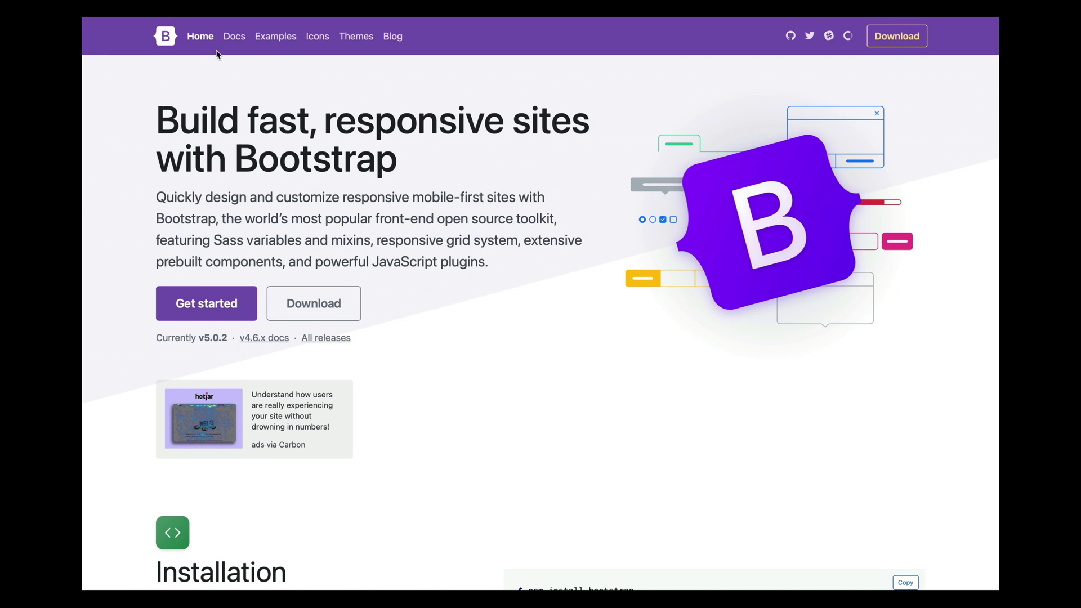
# Search the Bootstrap docs for 'carousel' and open the Individual .carousel-item interval section on data-bs-interval
pyautogui.click(241, 42)
pyautogui.click(232, 77)
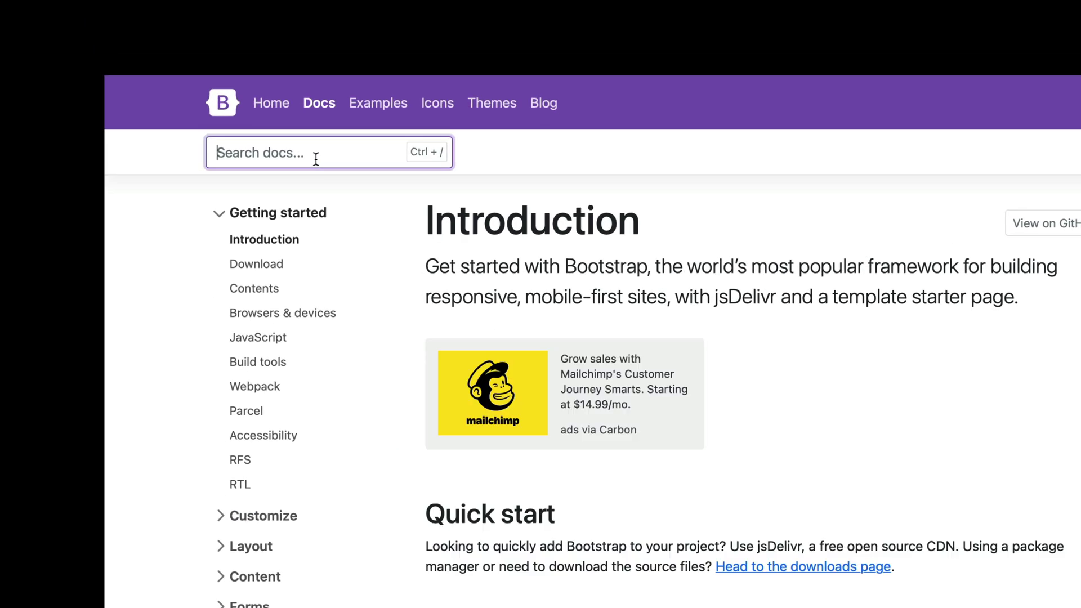
pyautogui.write('carousel')
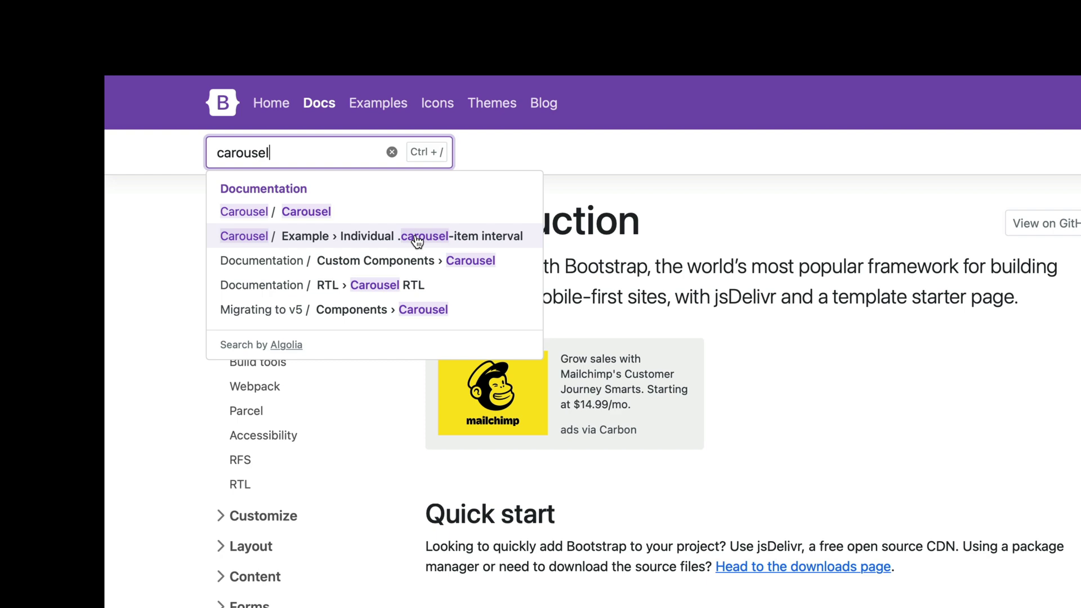
pyautogui.click(492, 240)
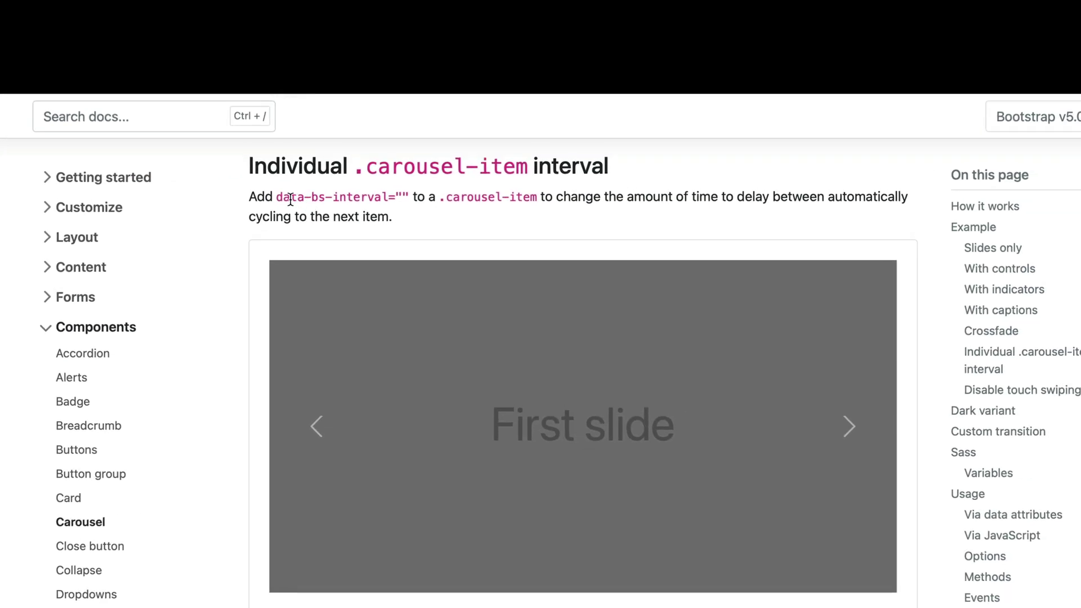
pyautogui.moveTo(274, 198); pyautogui.dragTo(388, 198)
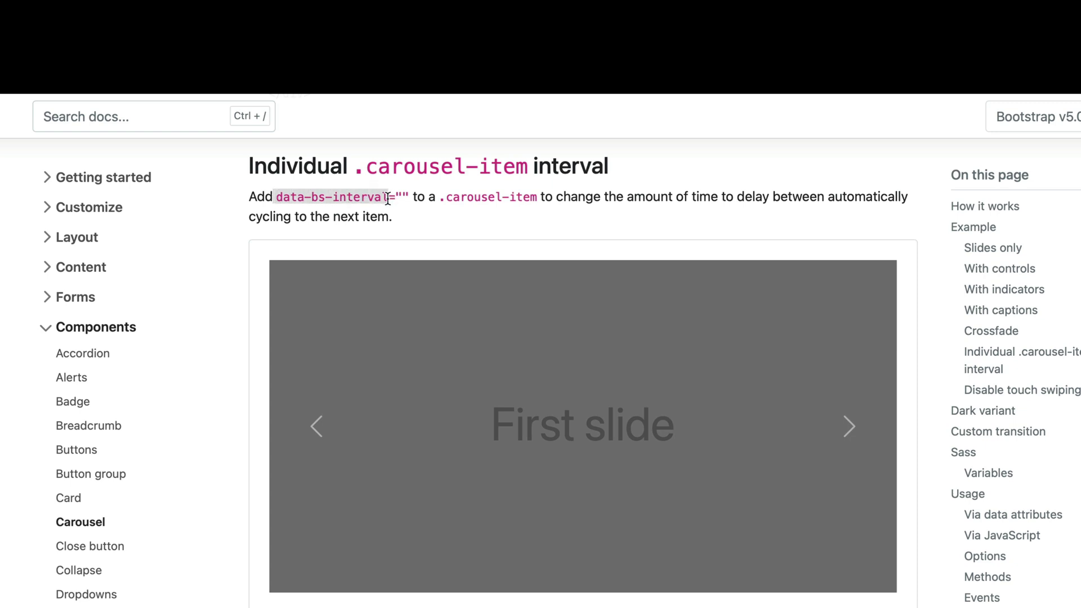
pyautogui.click(284, 204)
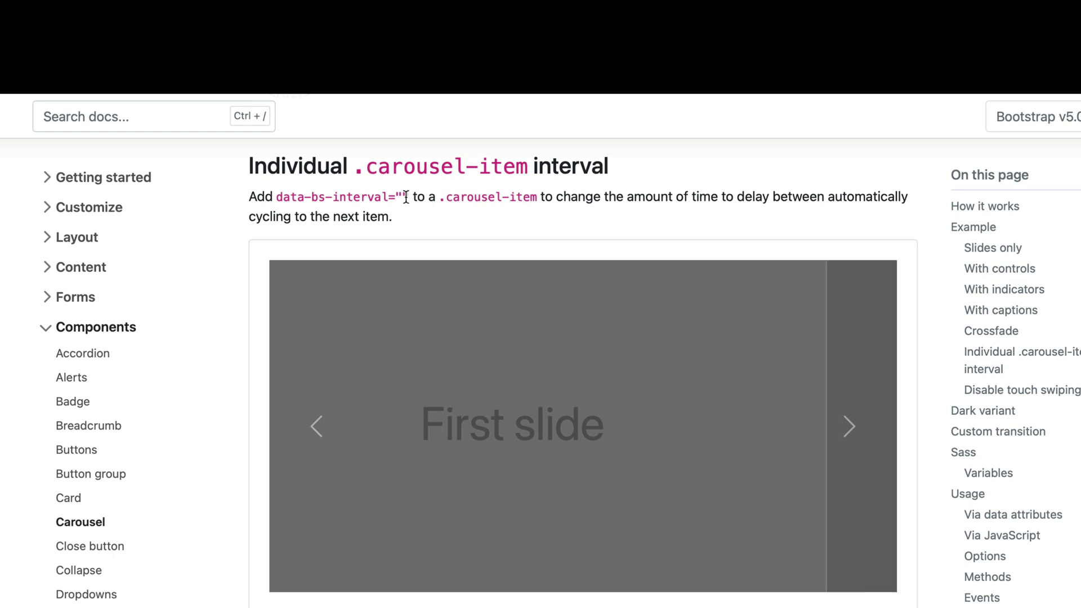
# Scroll down to the interval example code and highlight the first carousel-item block
pyautogui.scroll(-5, 238, 331)
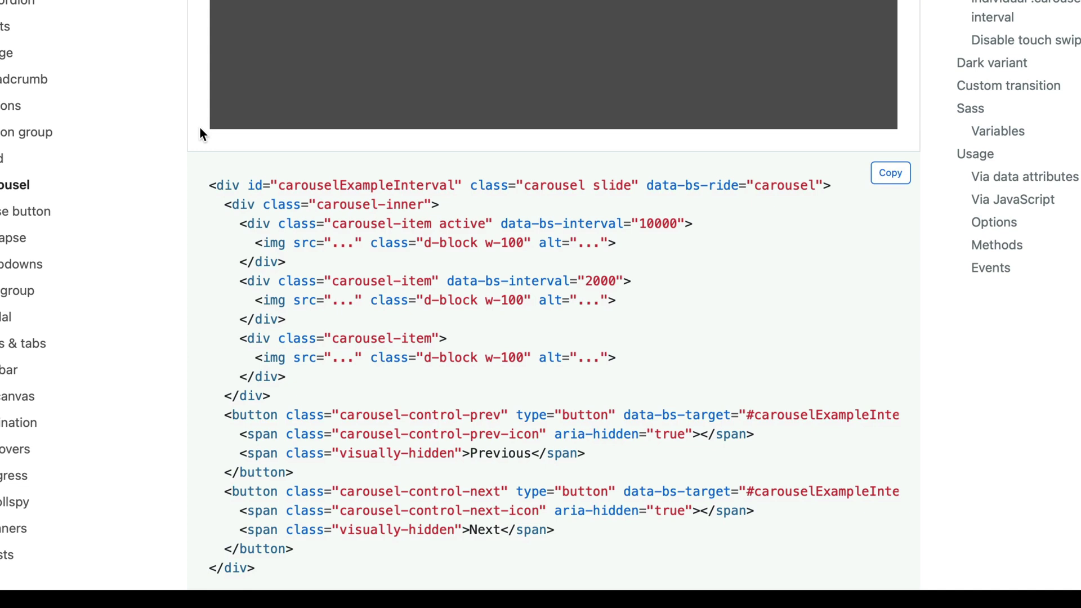
pyautogui.scroll(-2, 240, 223)
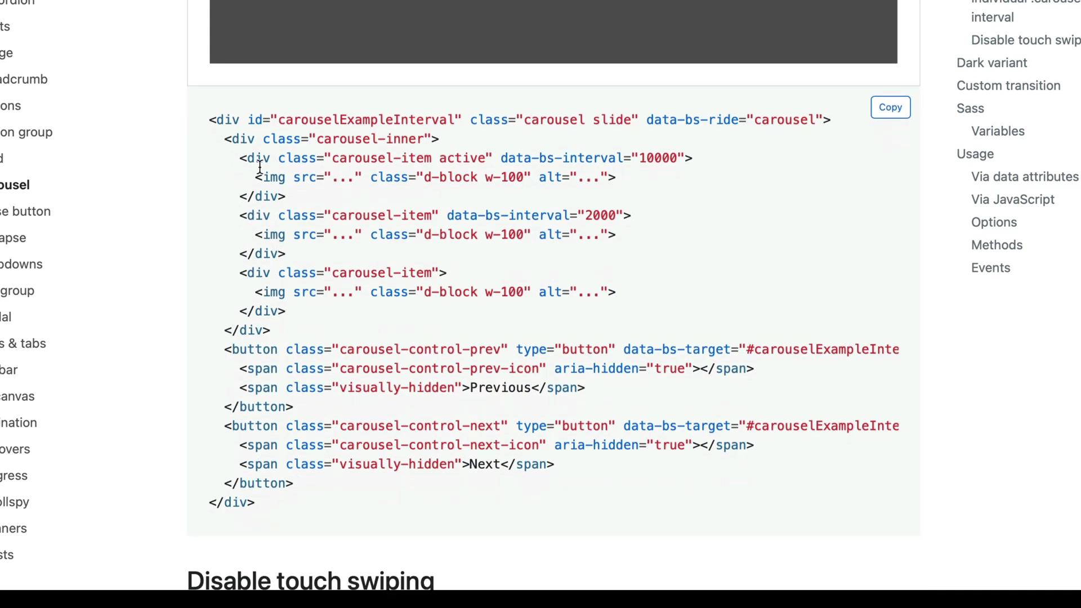
pyautogui.moveTo(239, 157); pyautogui.dragTo(321, 196)
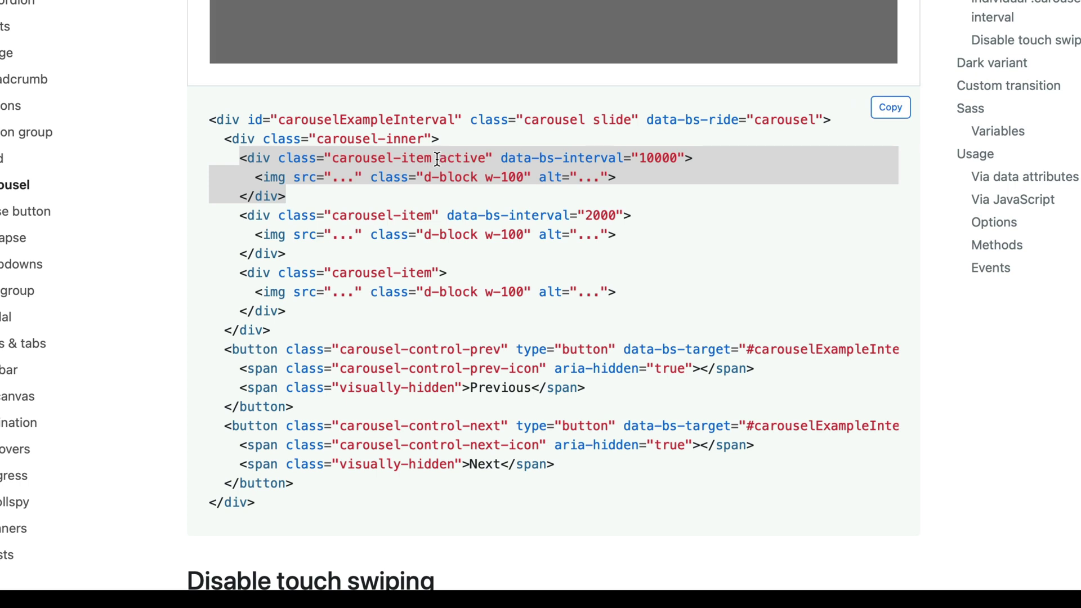
pyautogui.moveTo(432, 158); pyautogui.dragTo(337, 158)
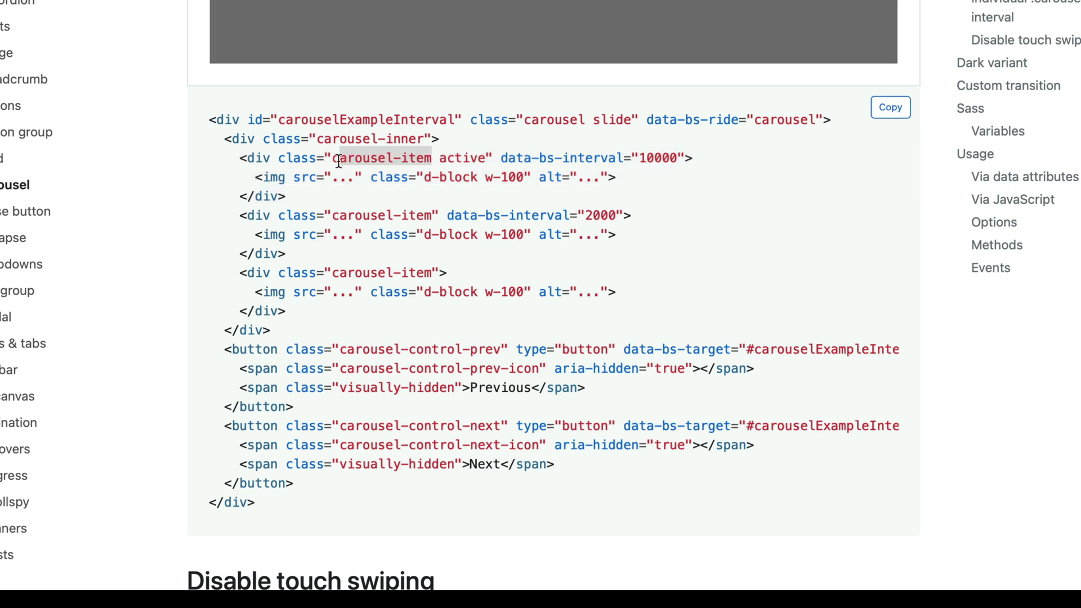
pyautogui.click(338, 158)
pyautogui.moveTo(299, 201); pyautogui.dragTo(217, 162)
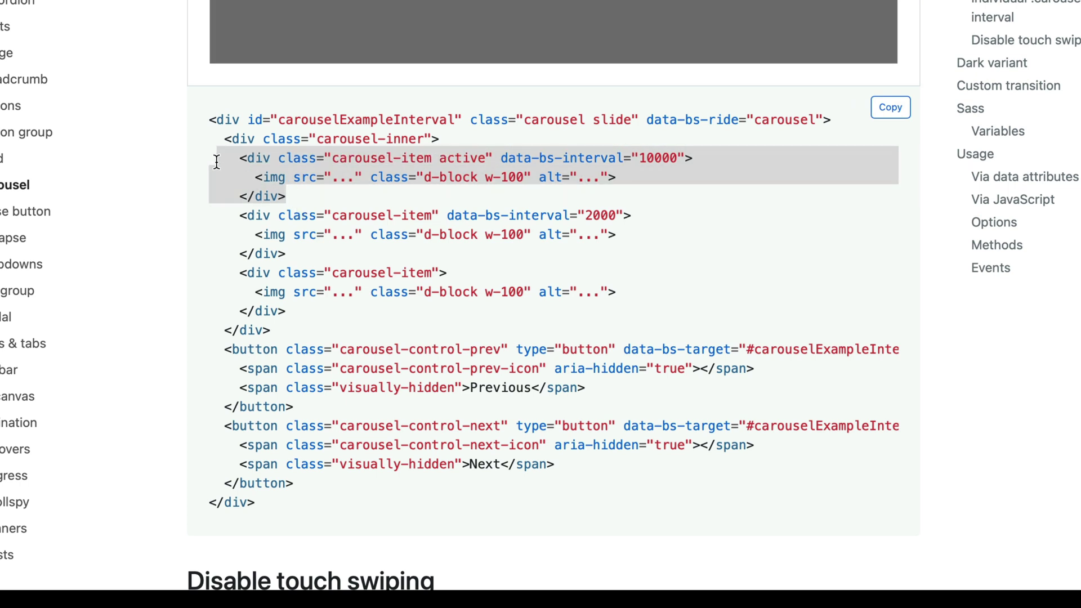
pyautogui.click(538, 174)
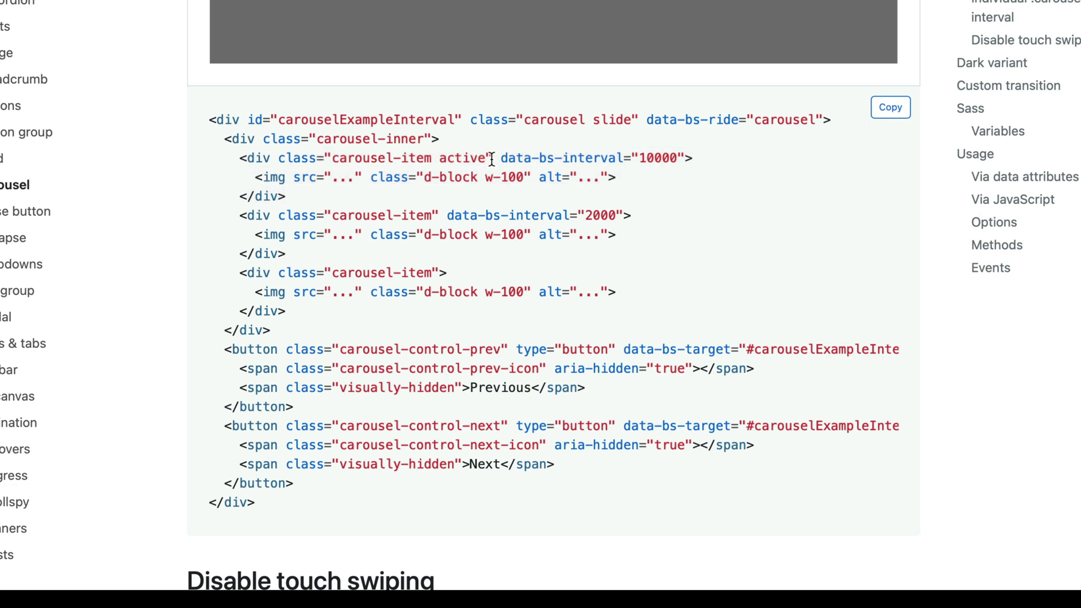
# Highlight the data-bs-interval attribute and its value 10000 in the code sample
pyautogui.moveTo(499, 158); pyautogui.dragTo(623, 158)
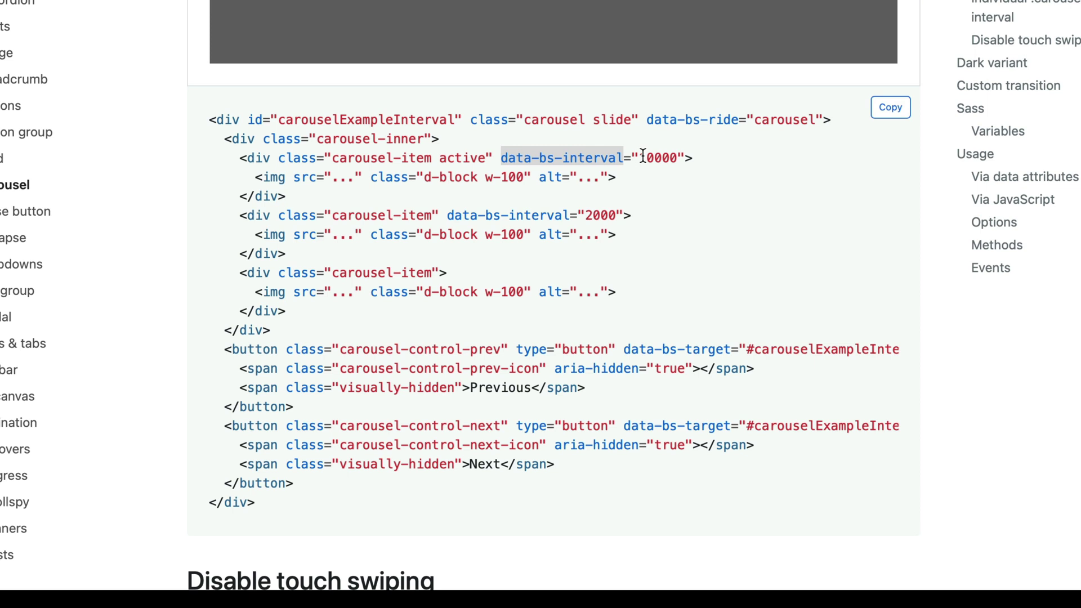
pyautogui.moveTo(639, 158); pyautogui.dragTo(681, 161)
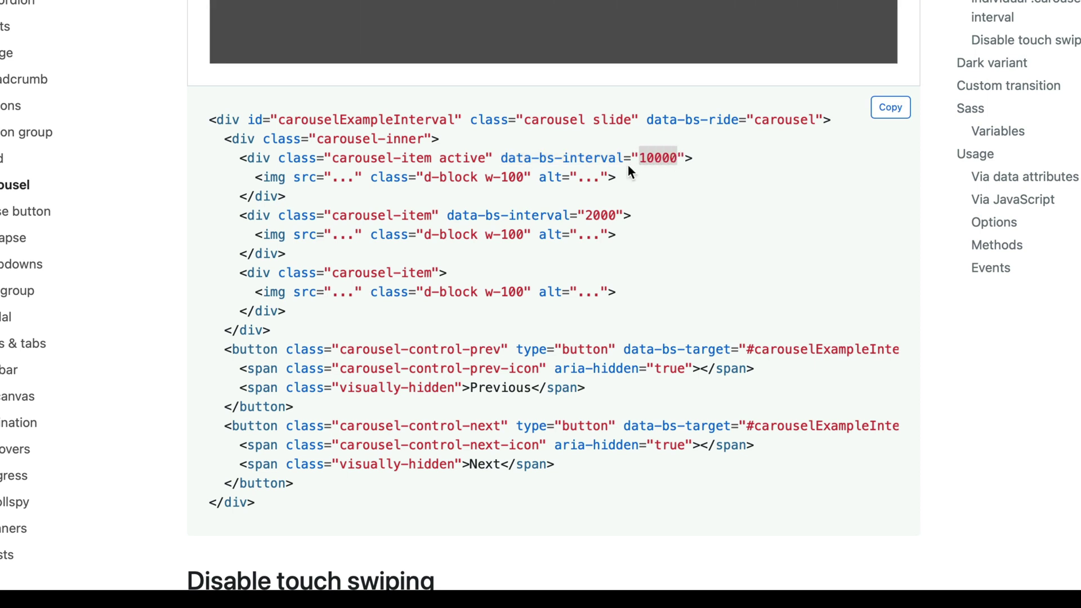
pyautogui.click(503, 159)
pyautogui.moveTo(504, 160); pyautogui.dragTo(623, 158)
pyautogui.press('super+c')
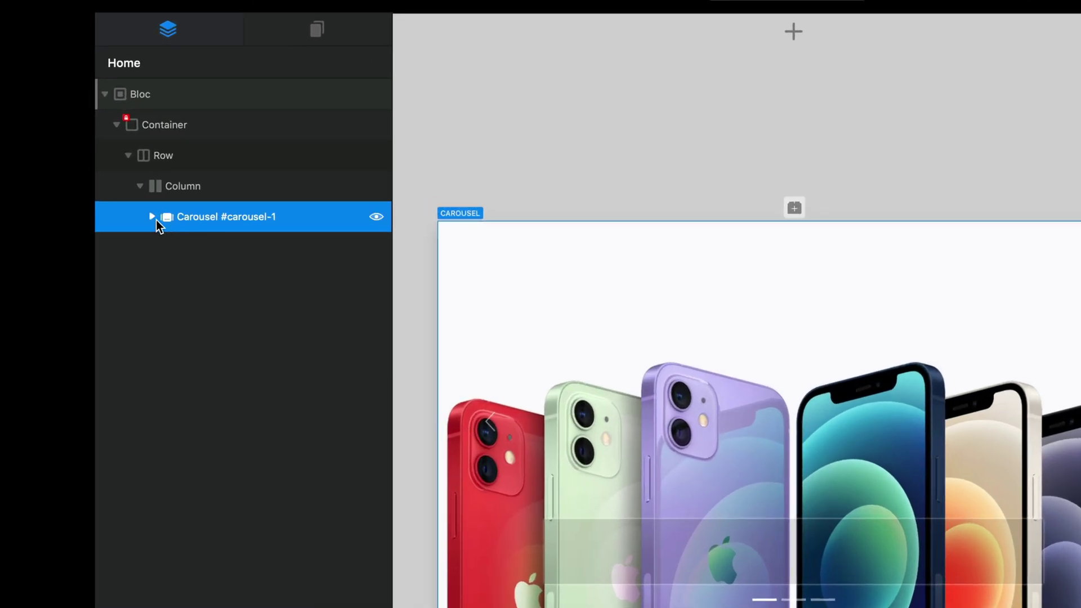
pyautogui.click(151, 217)
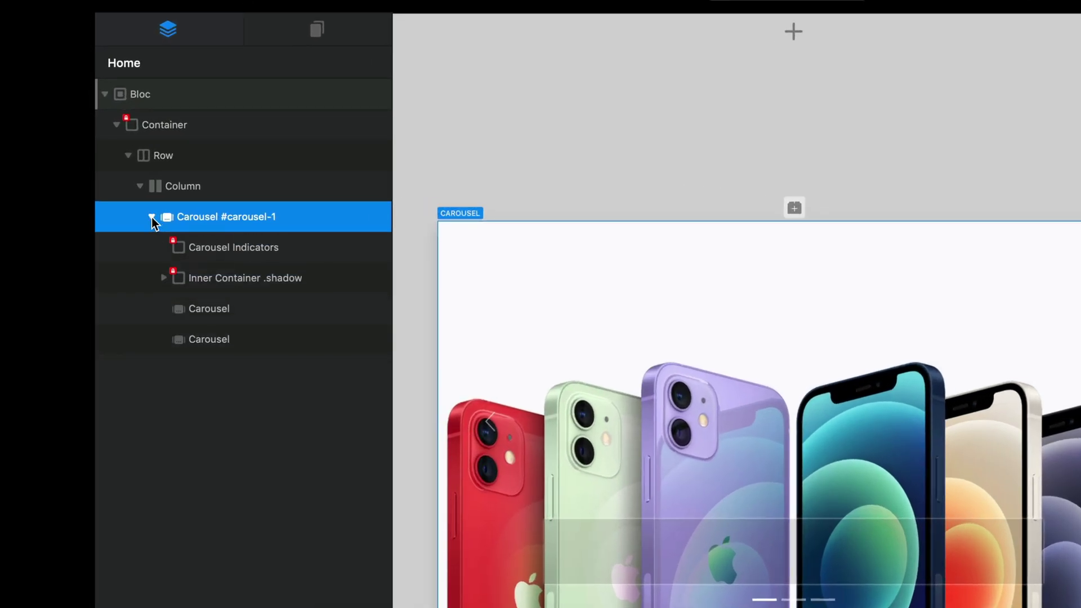
pyautogui.click(166, 280)
pyautogui.click(269, 283)
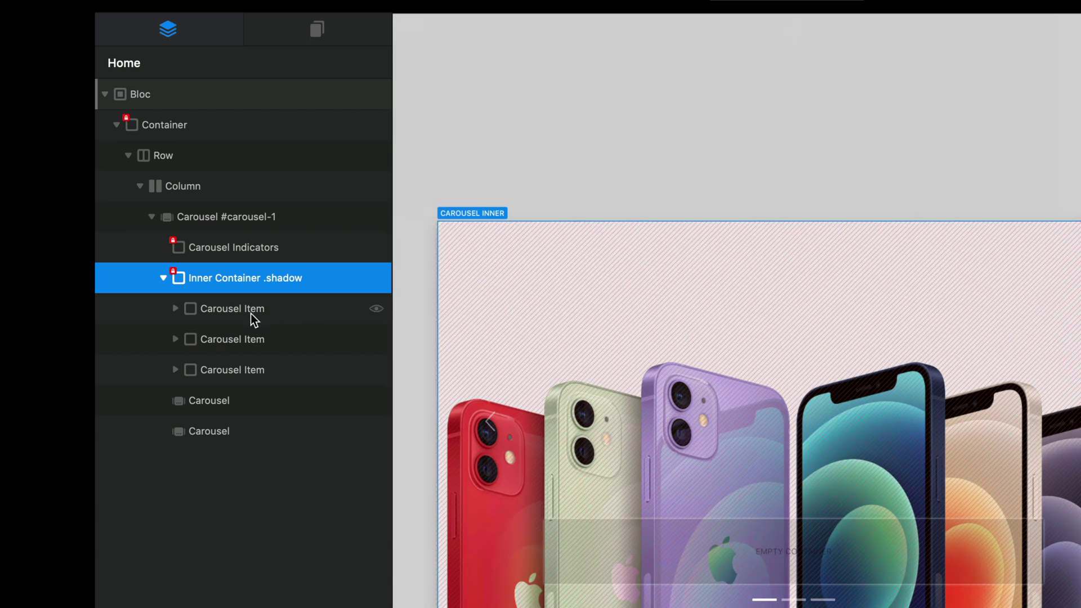
pyautogui.click(246, 310)
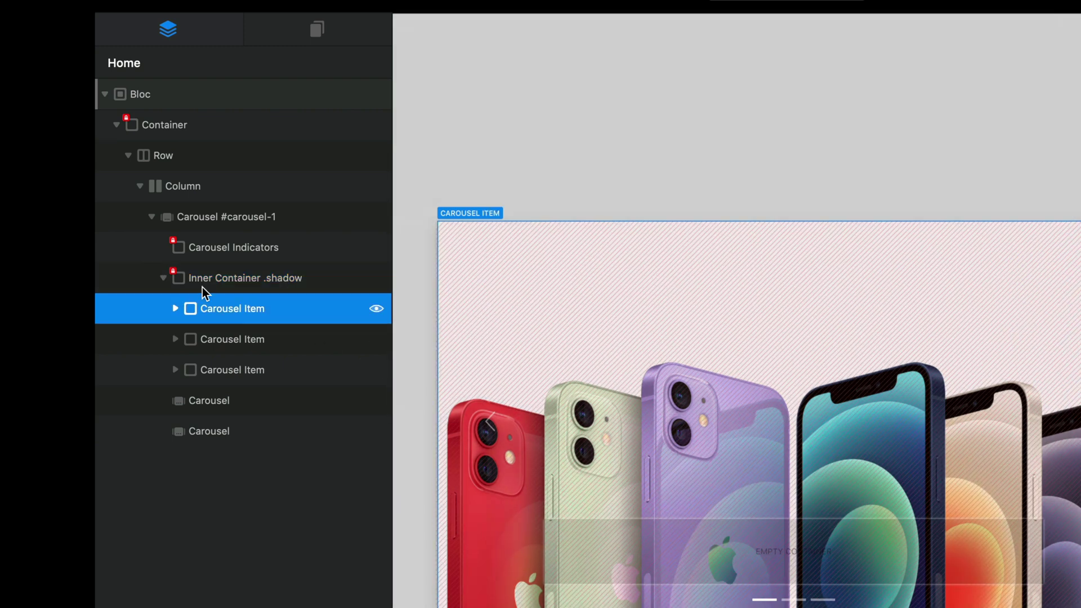
pyautogui.click(237, 333)
pyautogui.click(251, 369)
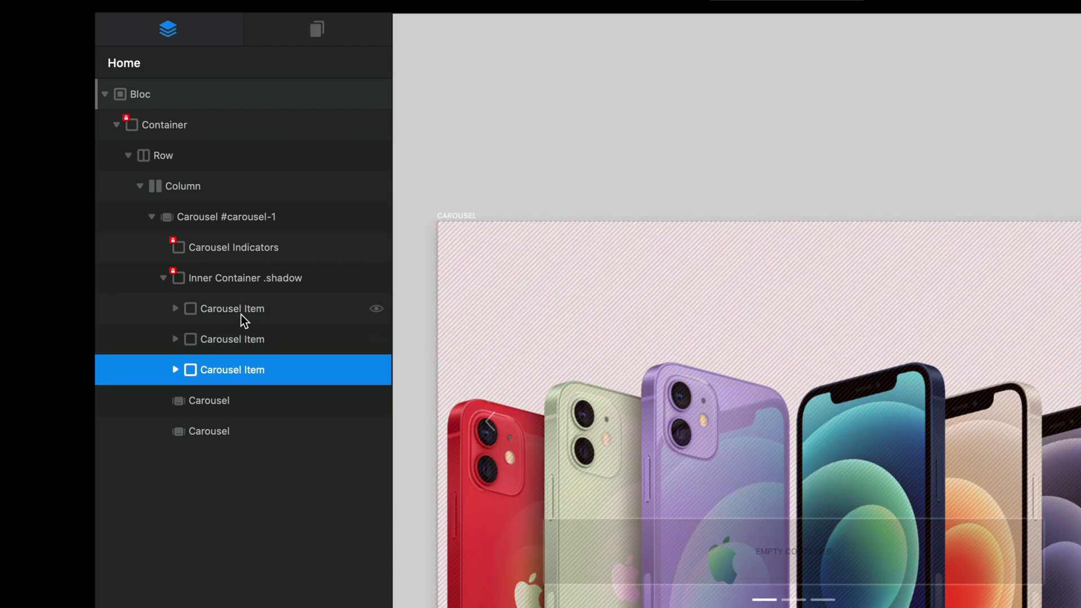
pyautogui.click(241, 314)
pyautogui.click(249, 338)
pyautogui.click(256, 371)
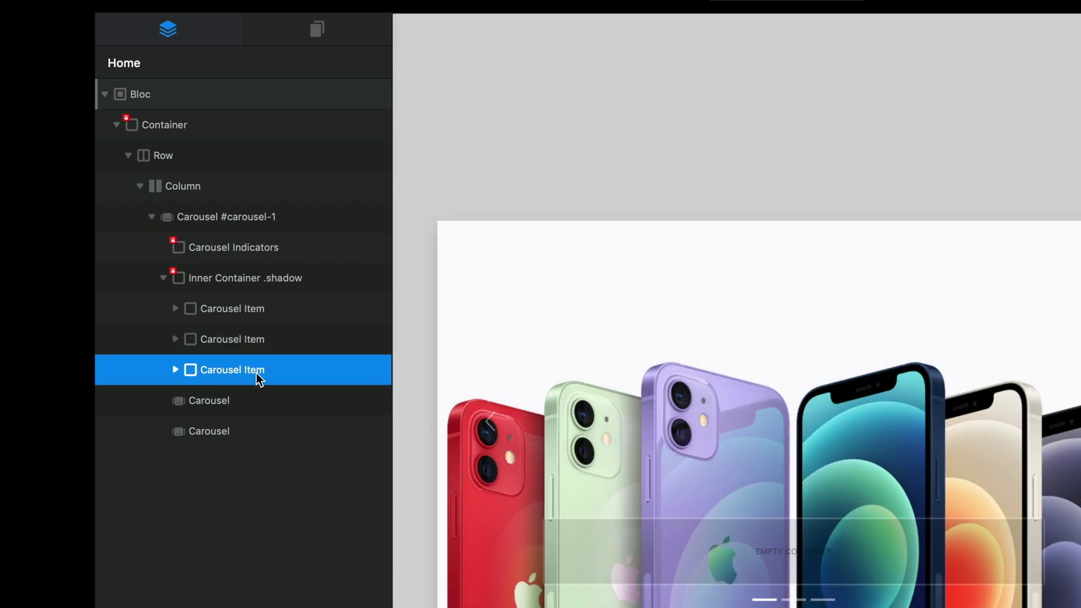
pyautogui.click(175, 309)
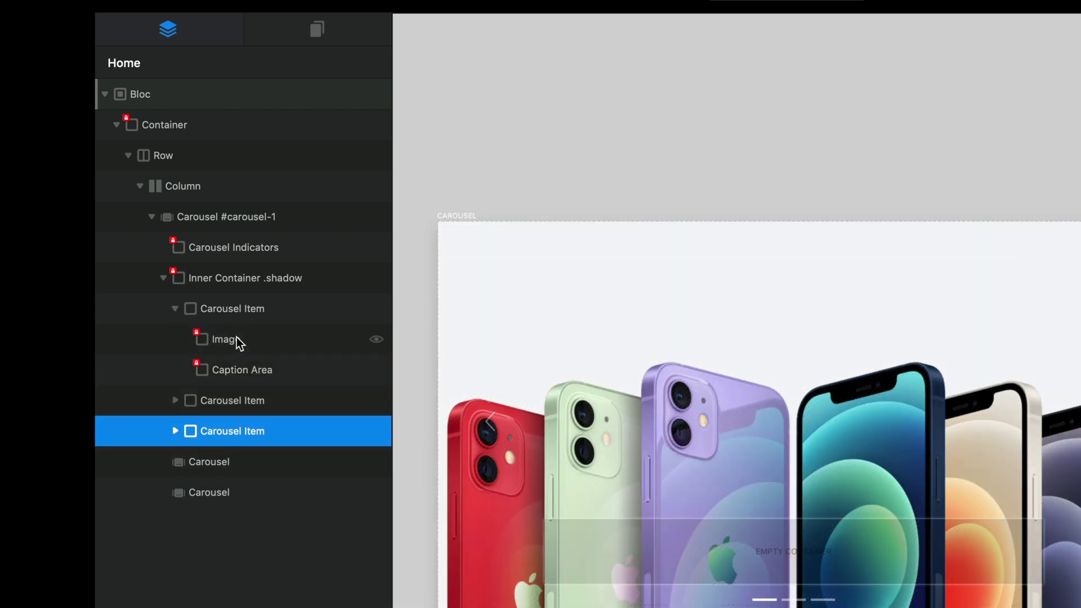
pyautogui.click(176, 310)
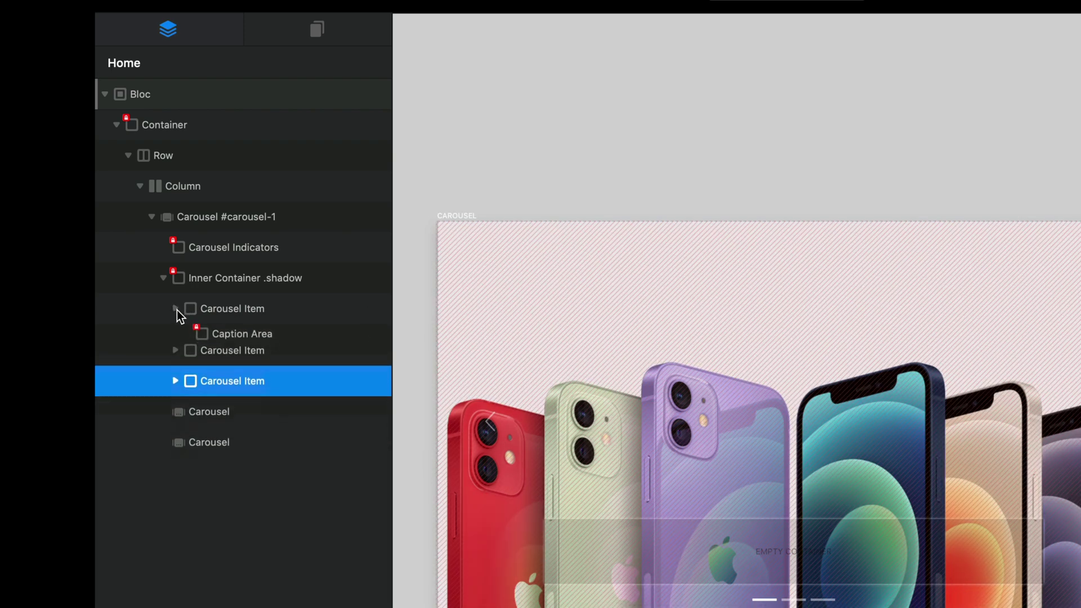
pyautogui.click(241, 313)
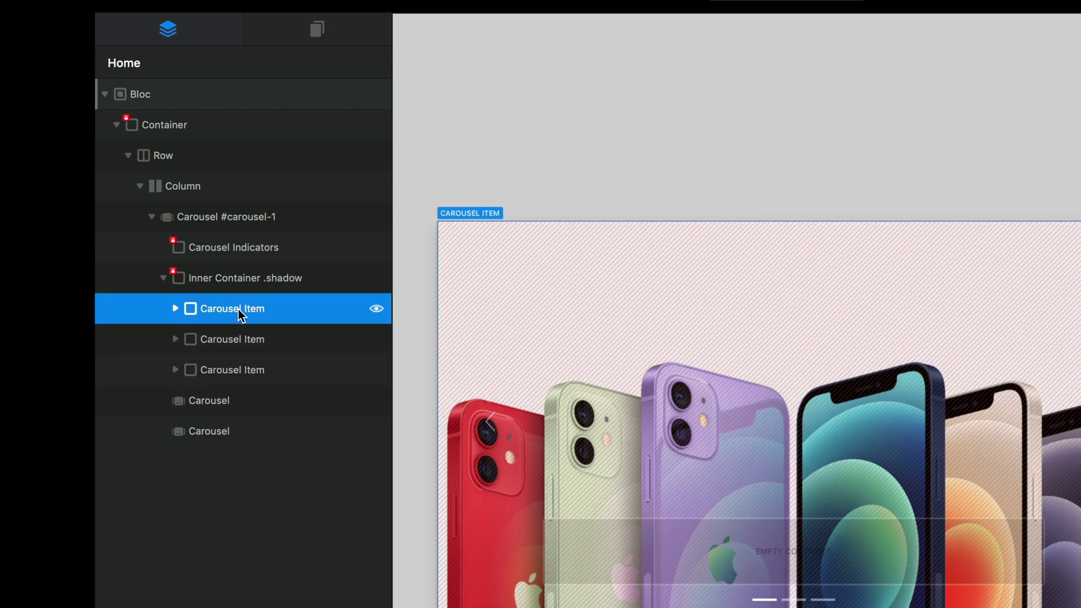
# Add custom attribute data-bs-interval = 9000 to the second carousel slide, then preview the page
pyautogui.click(245, 340)
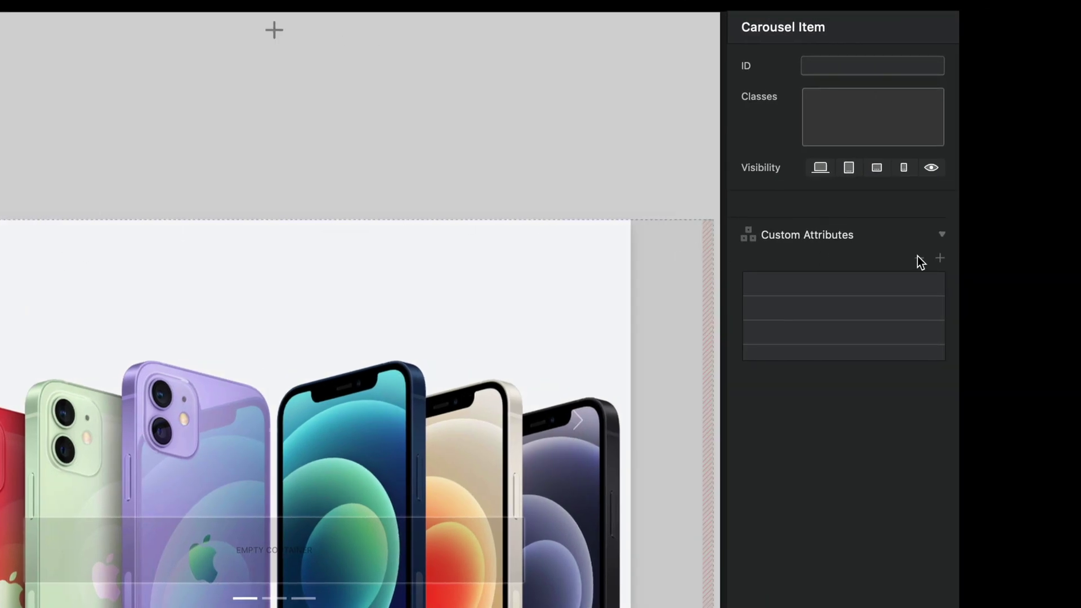
pyautogui.click(940, 259)
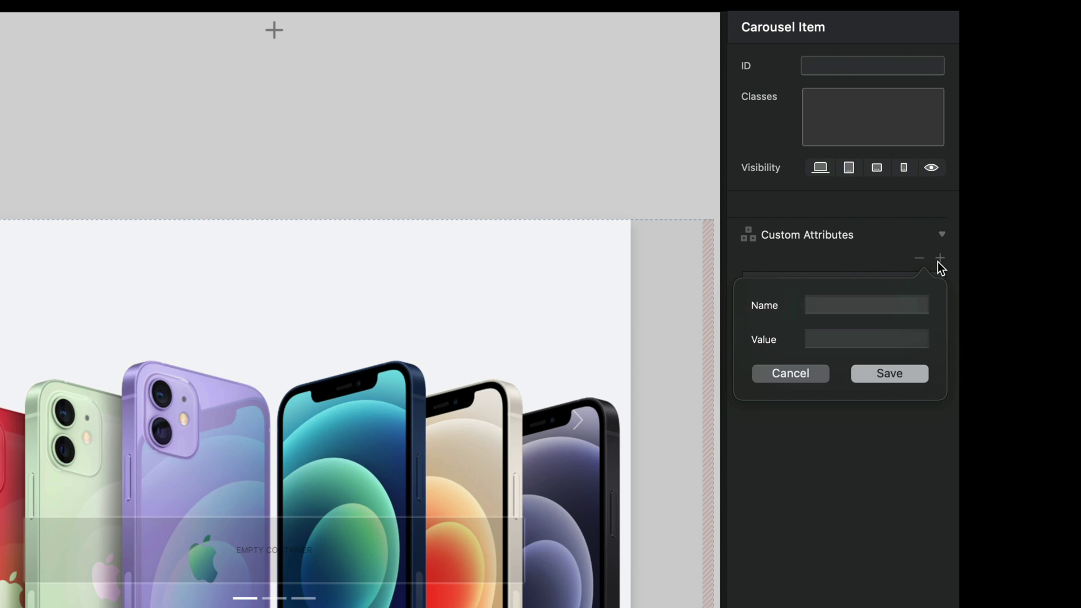
pyautogui.click(863, 307)
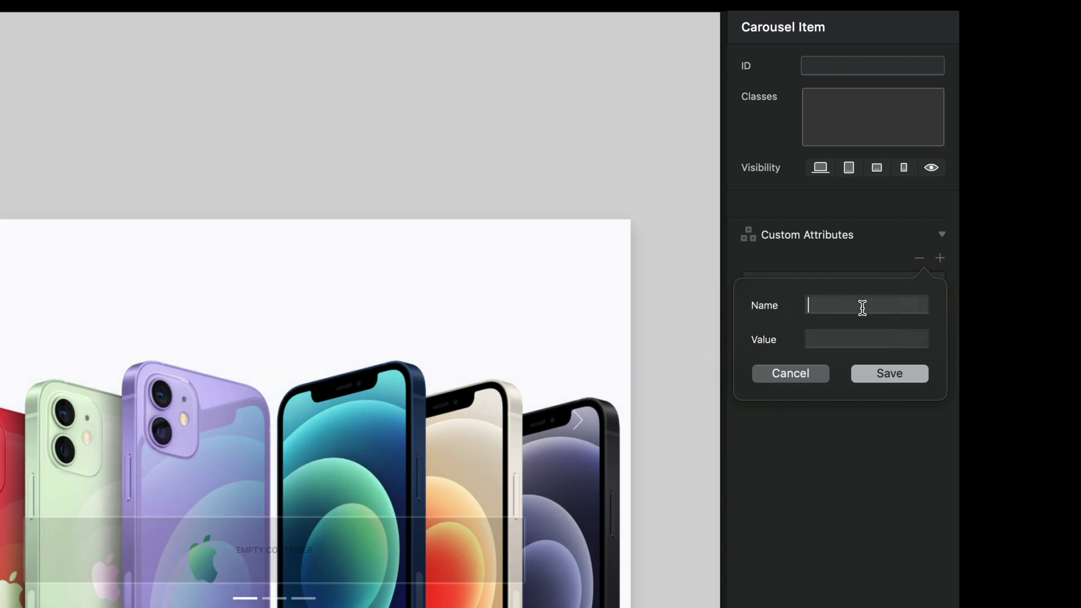
pyautogui.press('super+v')
pyautogui.click(862, 338)
pyautogui.write('9000')
pyautogui.click(901, 374)
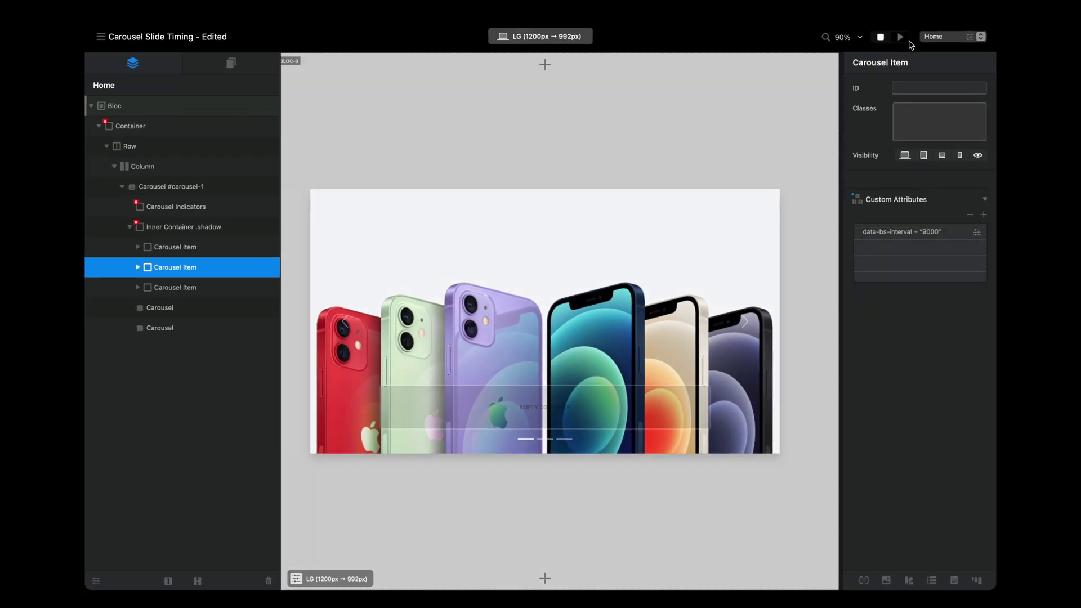
pyautogui.click(901, 36)
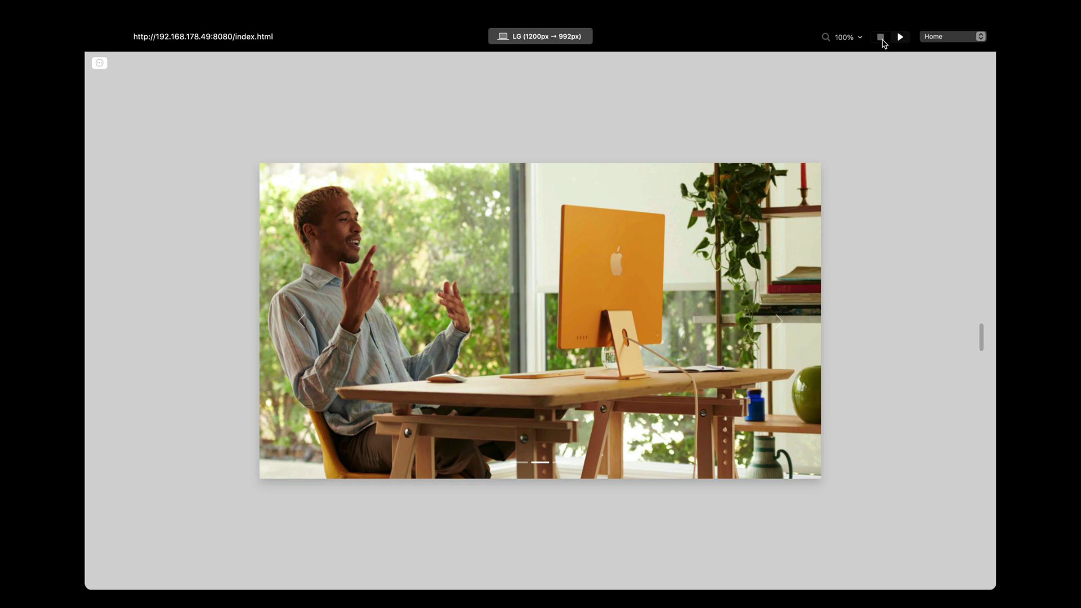
# Stop the preview and add custom attribute data-bs-interval = 7000 to the third carousel slide
pyautogui.click(880, 37)
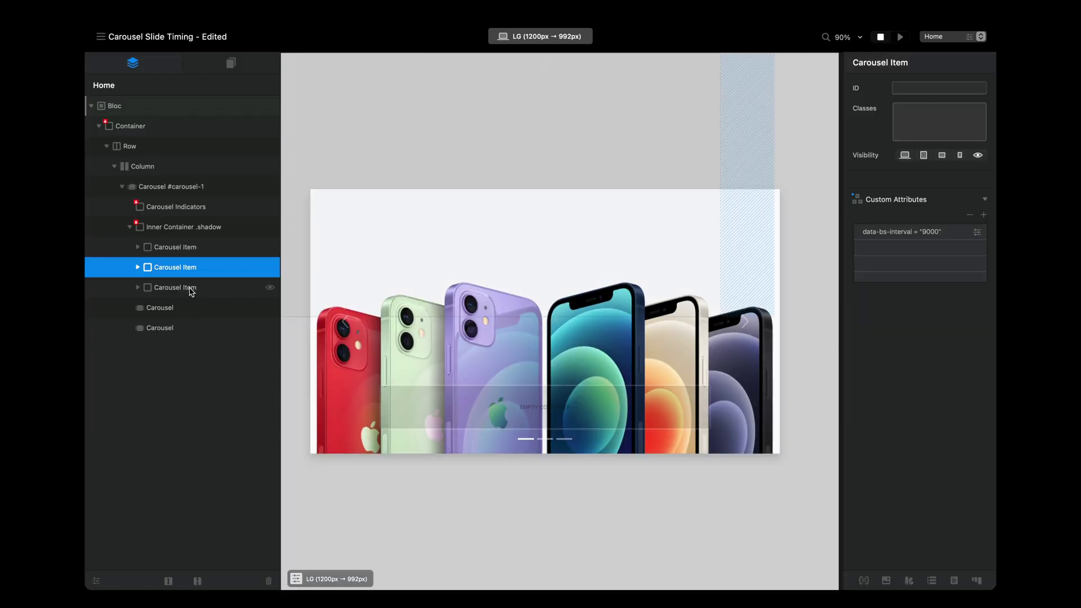
pyautogui.click(172, 291)
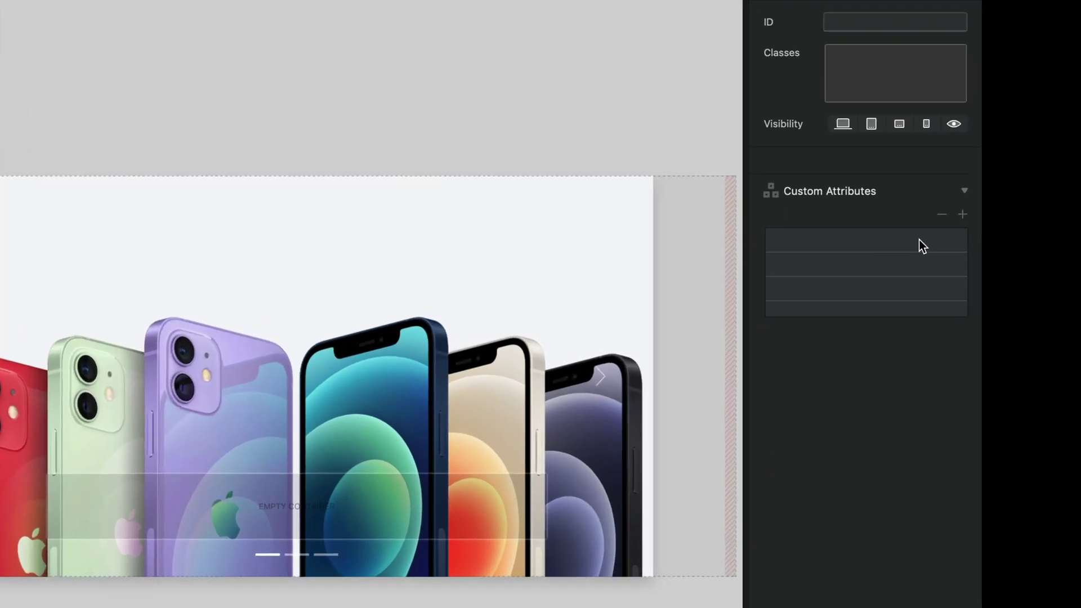
pyautogui.click(963, 214)
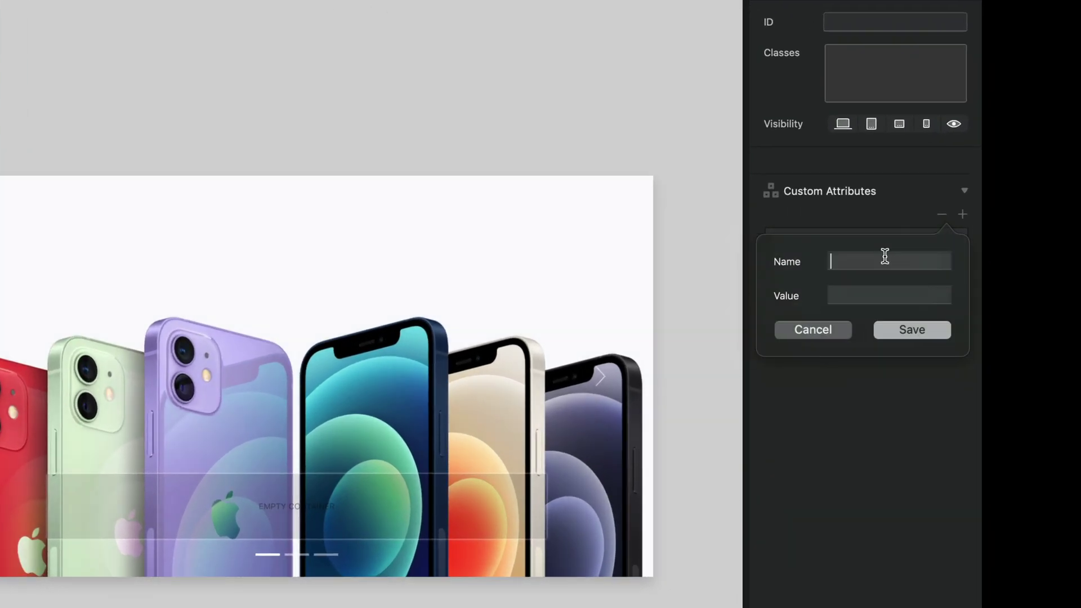
pyautogui.press('super+v')
pyautogui.press('Tab')
pyautogui.write('7000')
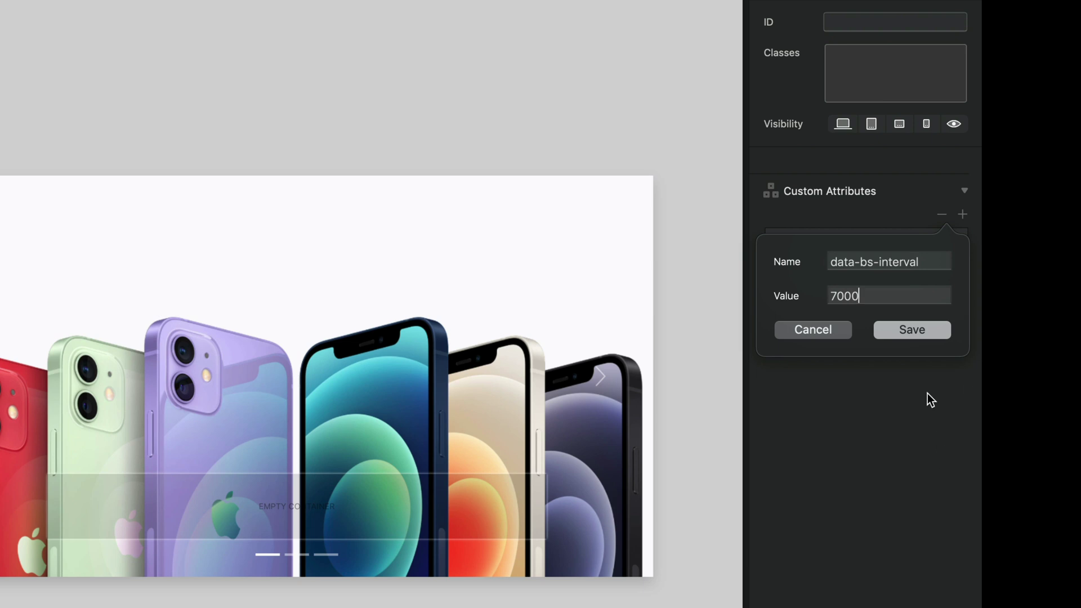
pyautogui.click(910, 331)
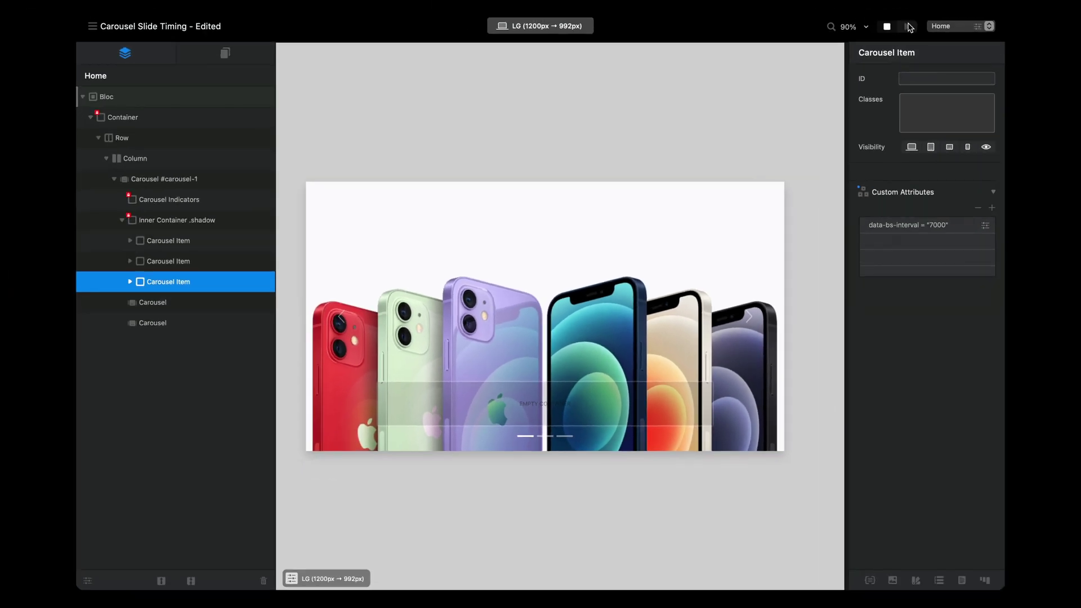
pyautogui.click(907, 26)
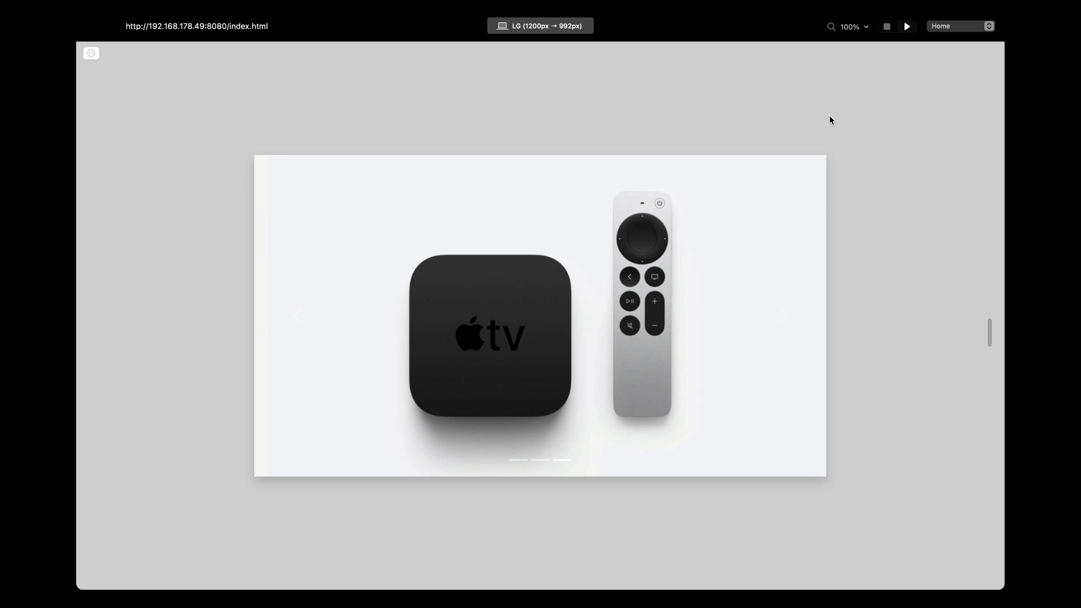
pyautogui.click(887, 27)
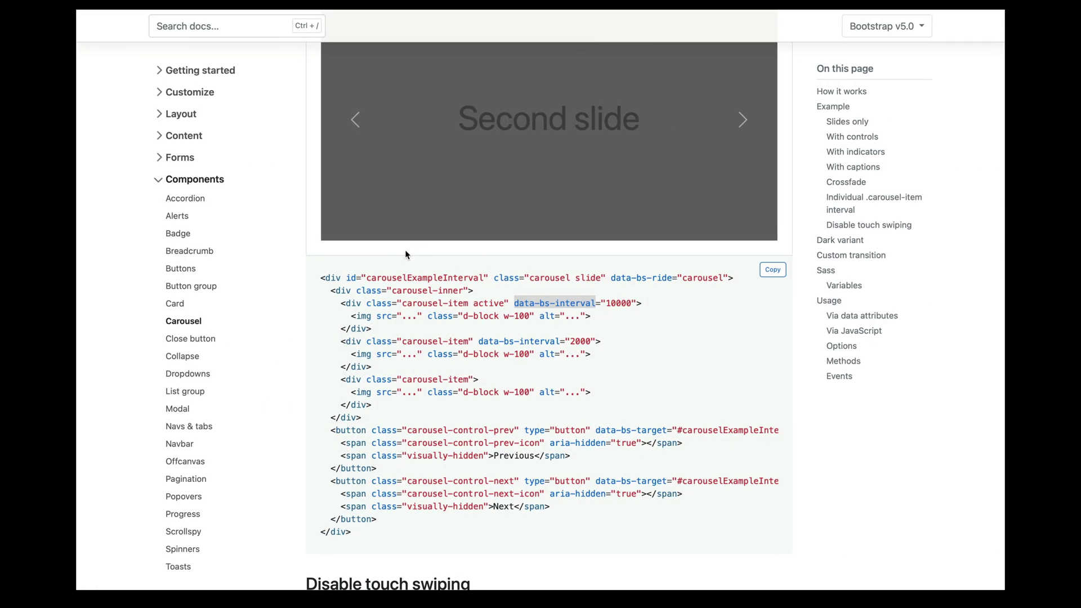
# Switch the Bootstrap documentation to version v4.6
pyautogui.scroll(10, 386, 321)
pyautogui.scroll(20, 336, 328)
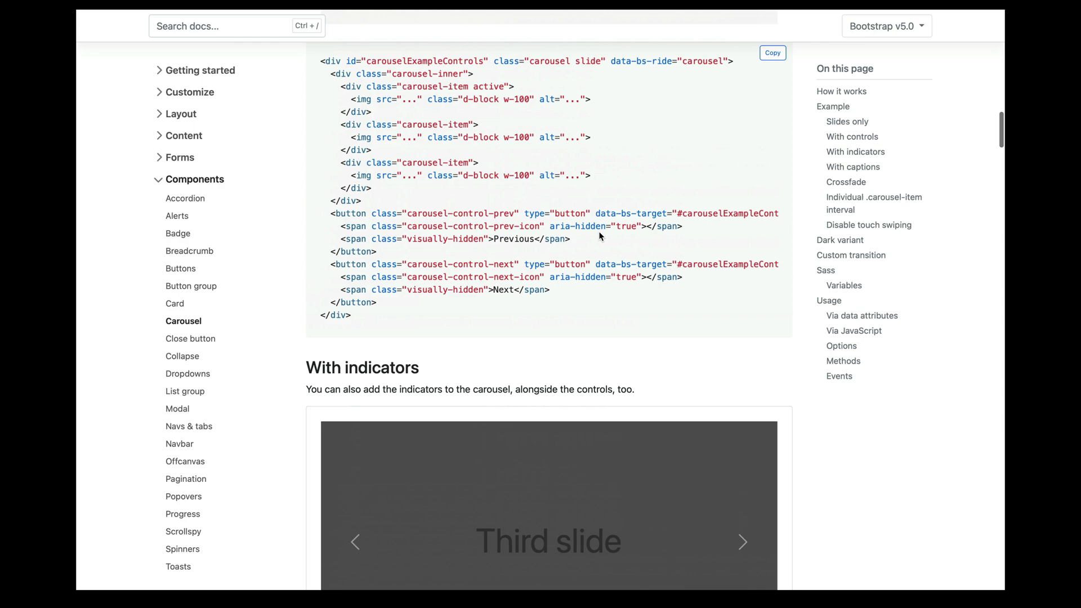
pyautogui.click(892, 65)
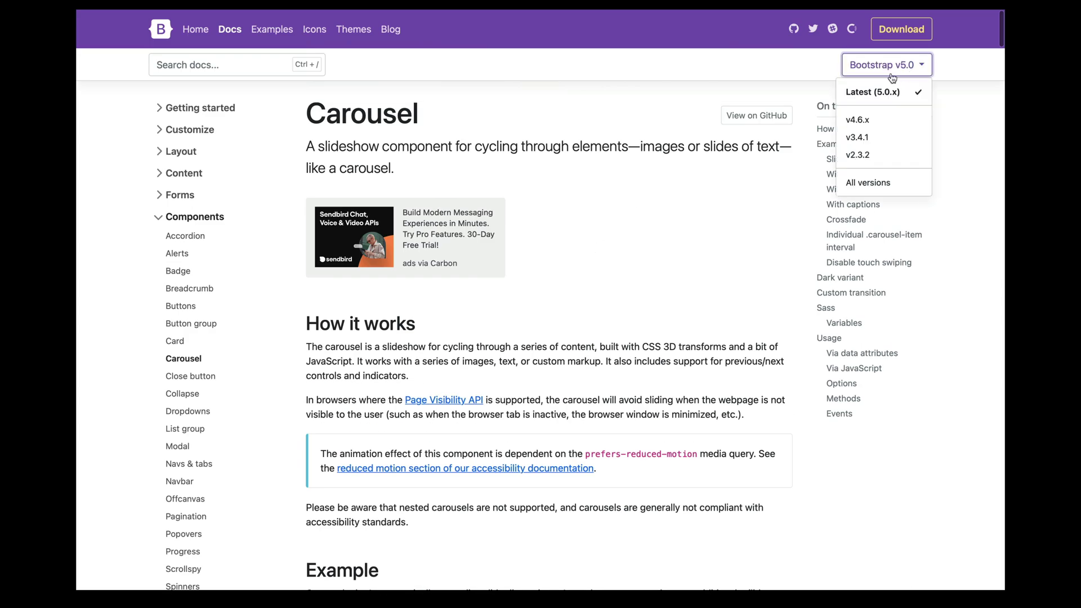
pyautogui.click(865, 120)
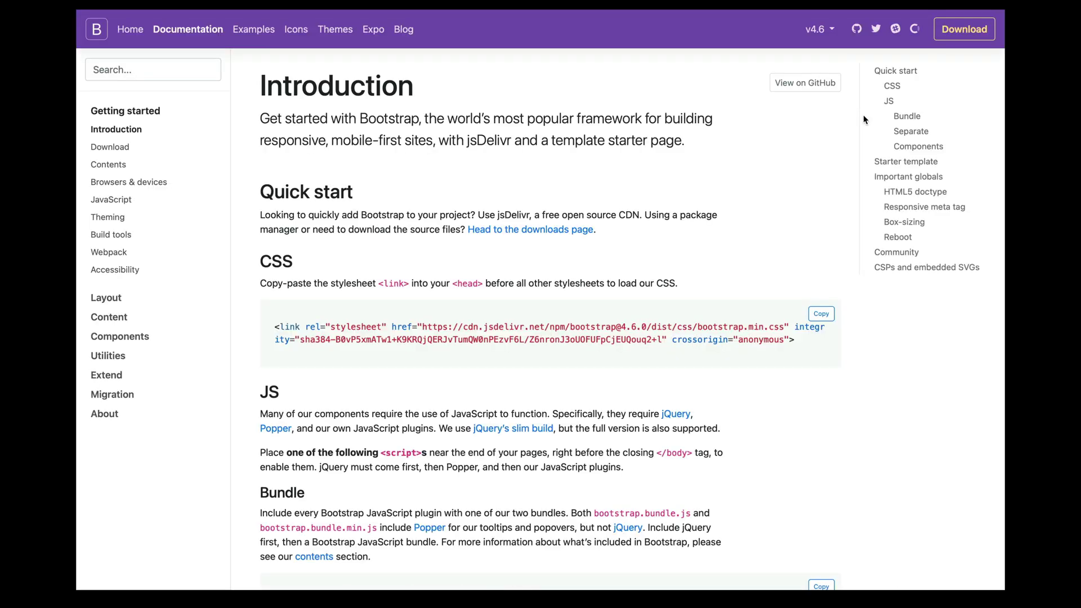
# Search 'carousel' and open the Individual .carousel-item interval section, highlighting data-interval
pyautogui.click(170, 68)
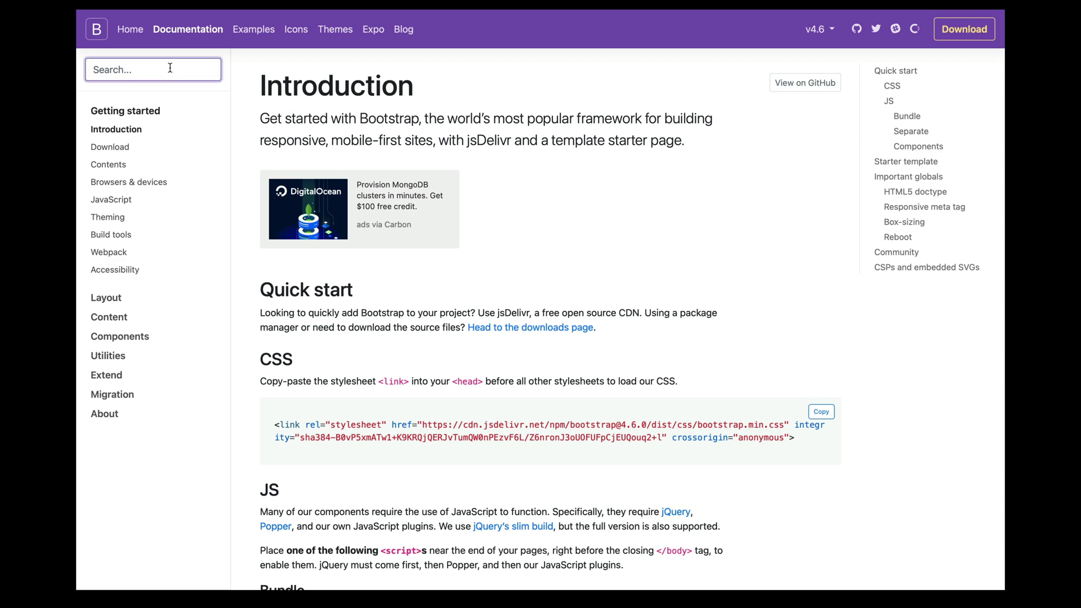
pyautogui.write('carousel')
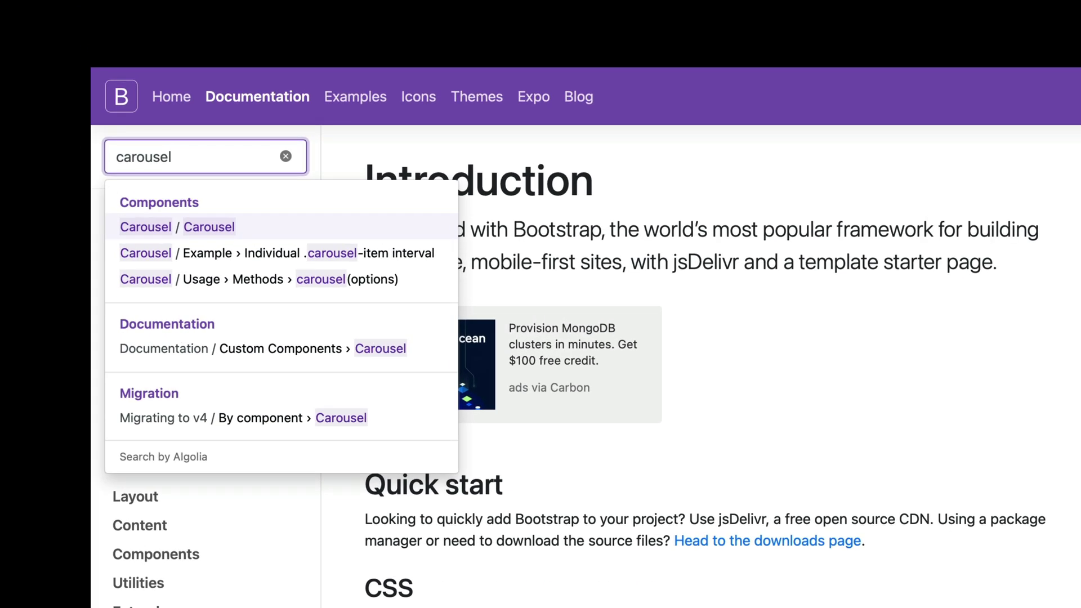
pyautogui.click(388, 253)
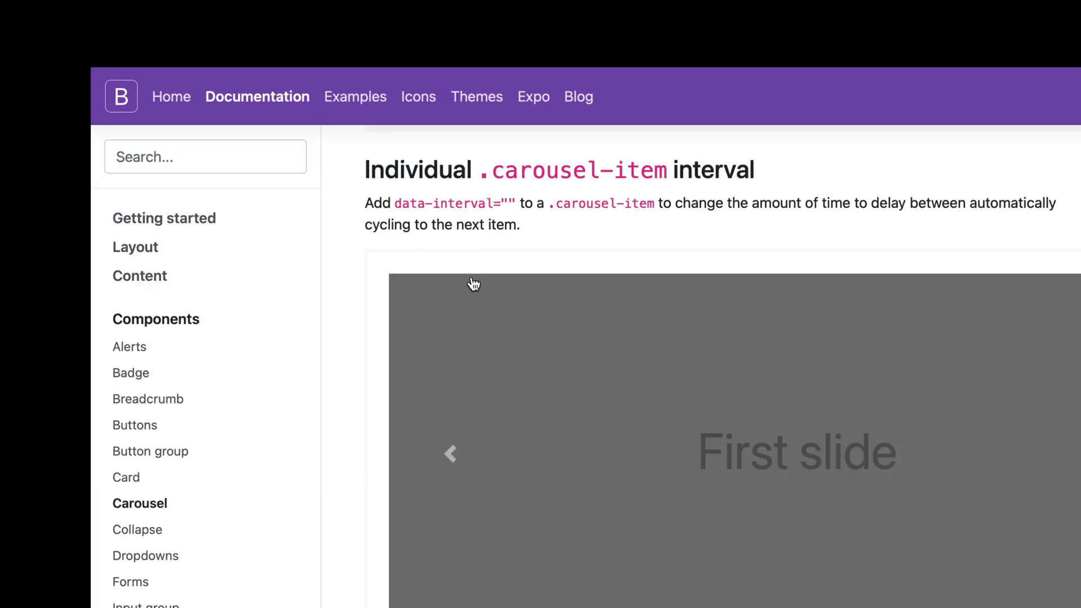
pyautogui.moveTo(392, 204); pyautogui.dragTo(492, 207)
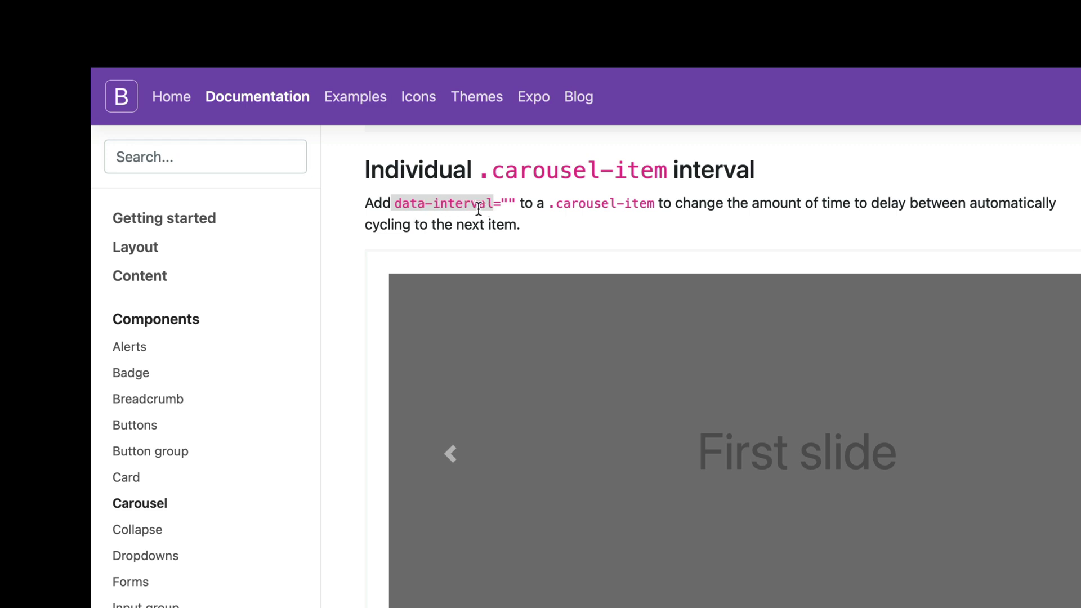
pyautogui.moveTo(395, 210); pyautogui.dragTo(497, 207)
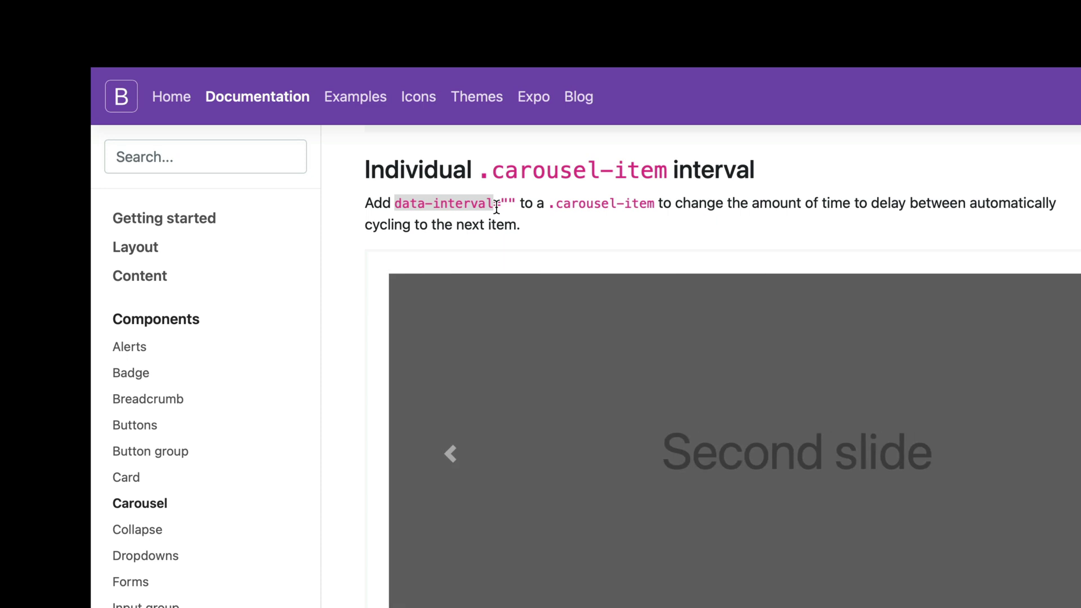
pyautogui.click(513, 205)
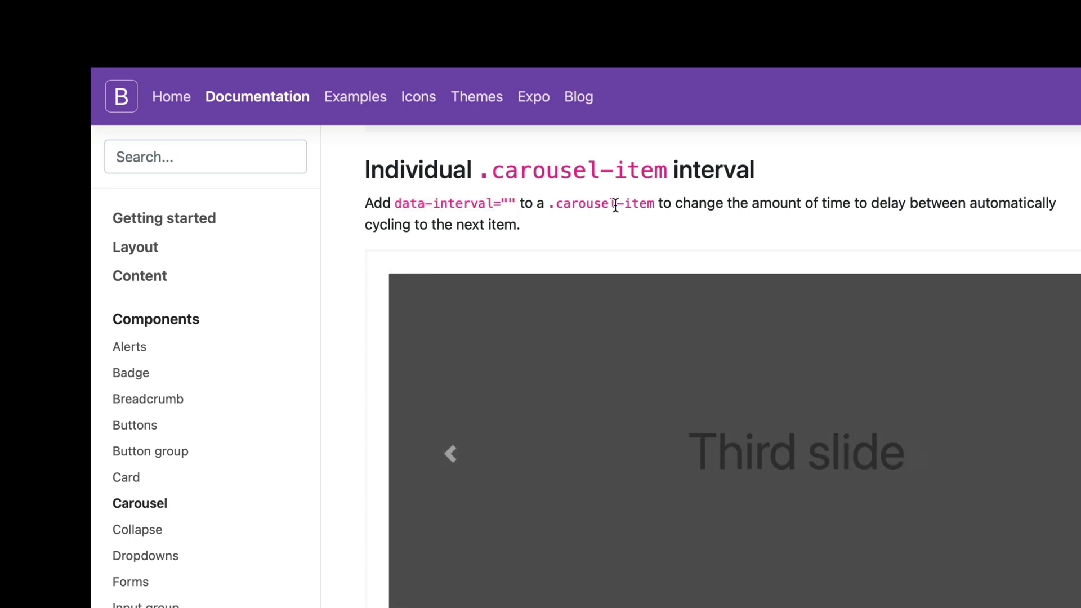